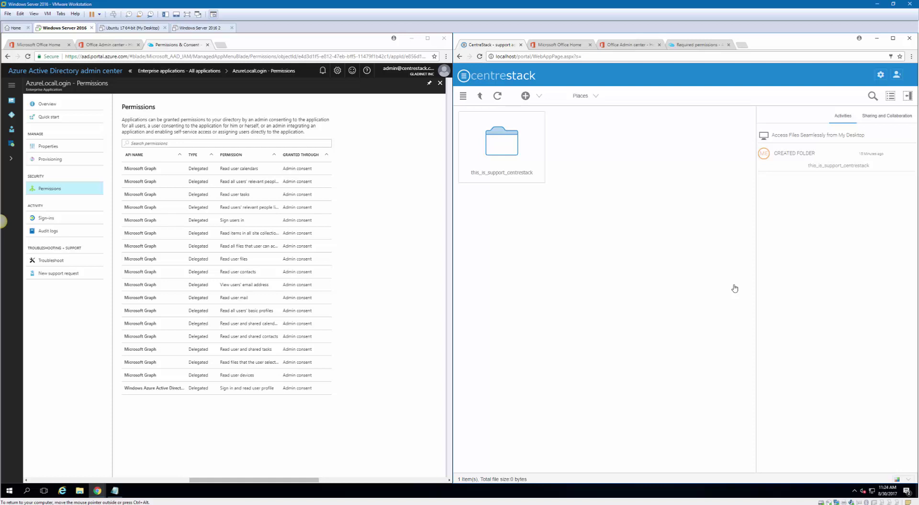
Go to App registrations in Azure Active Directory and open the AzureLocalLogin registration
click(12, 115)
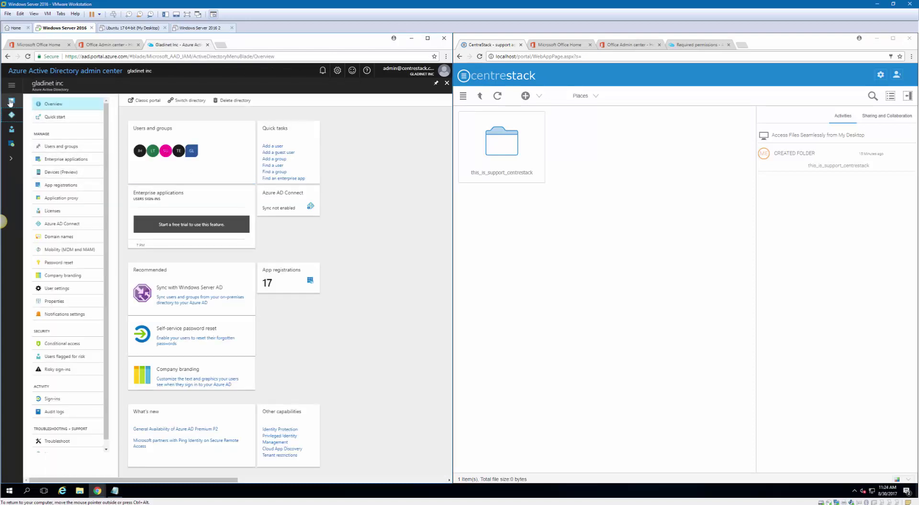
mouse_move(12, 96)
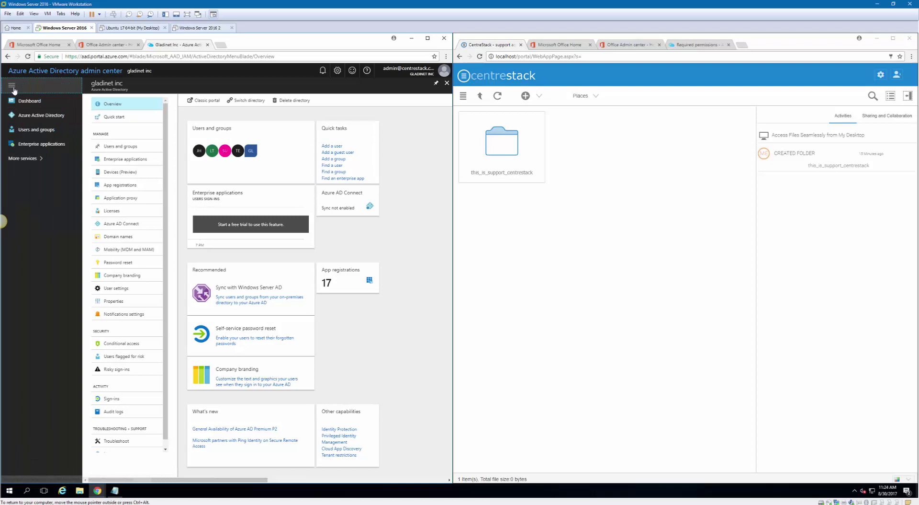
click(40, 117)
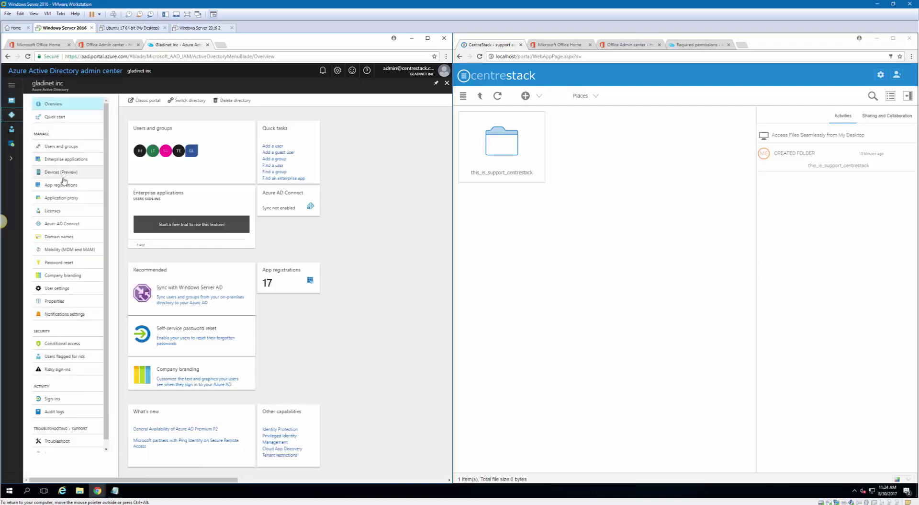
click(62, 186)
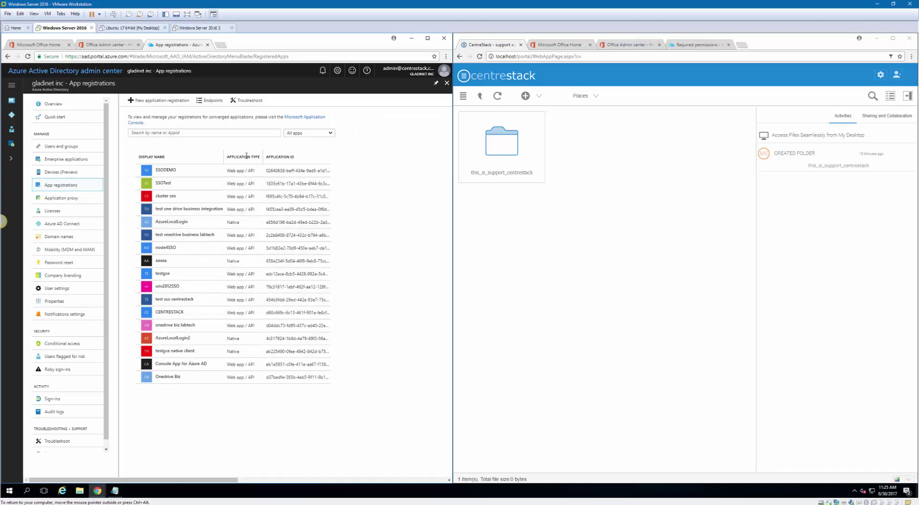
click(204, 226)
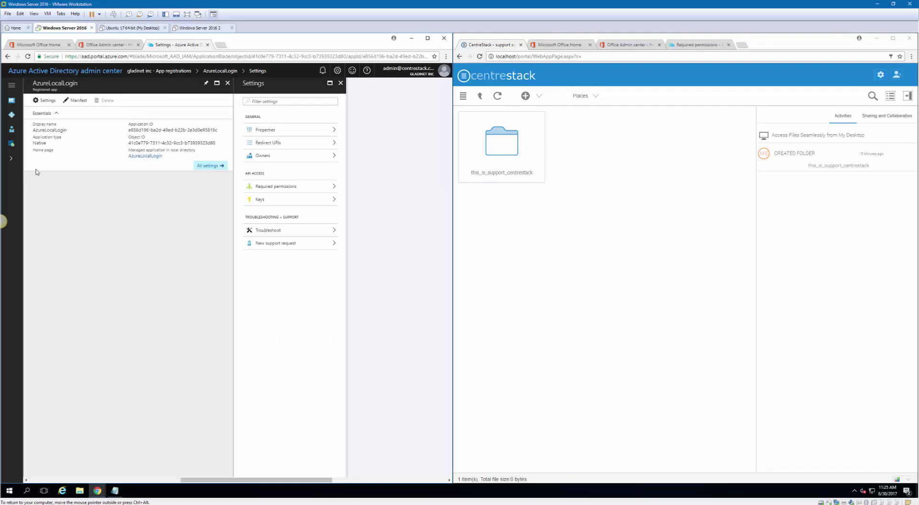
Search all enterprise applications for 'azu' and open the AzureLocalLogin enterprise application
click(11, 115)
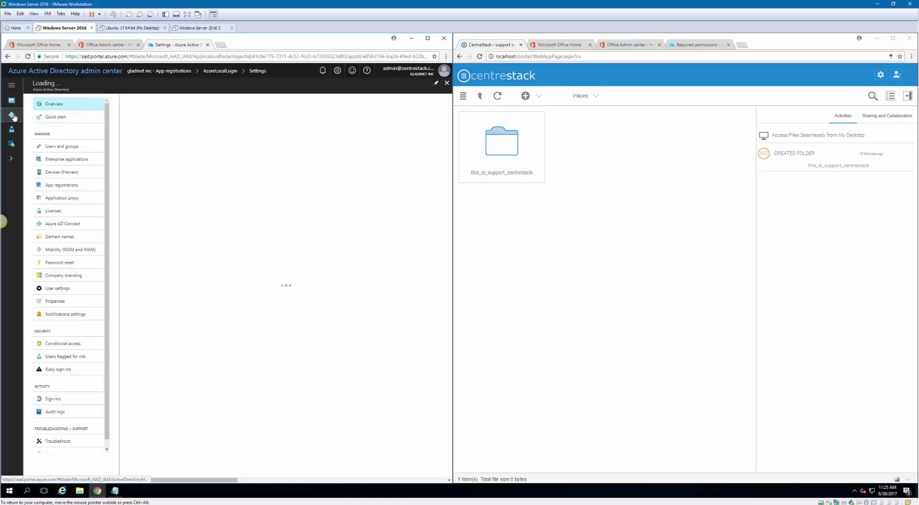
click(67, 159)
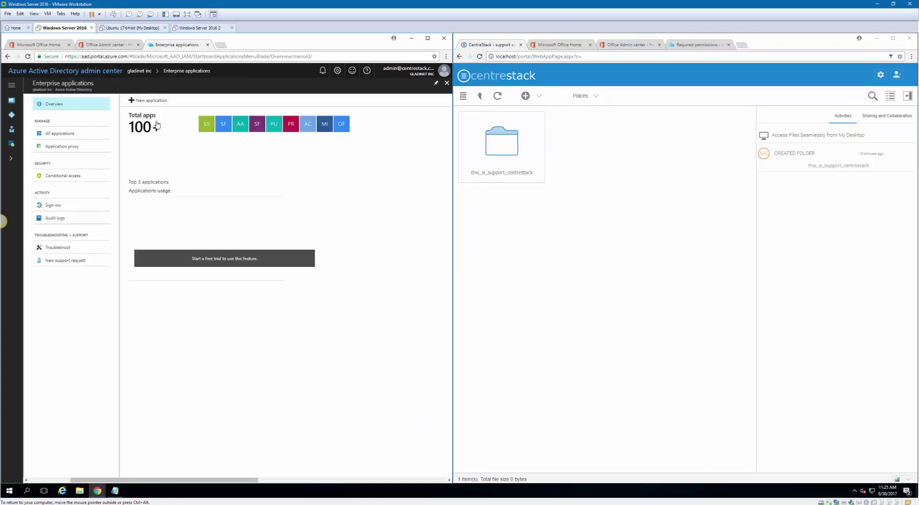
click(72, 133)
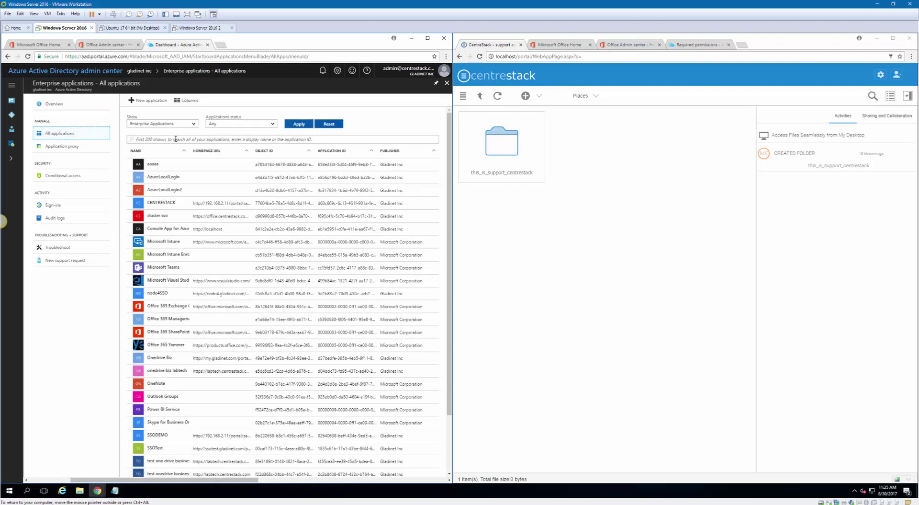
click(162, 139)
text(azurelo)
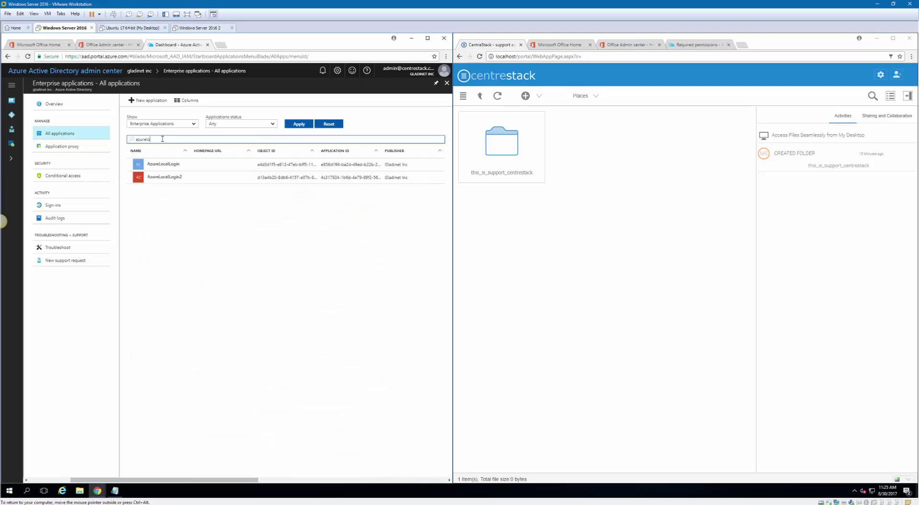
click(182, 166)
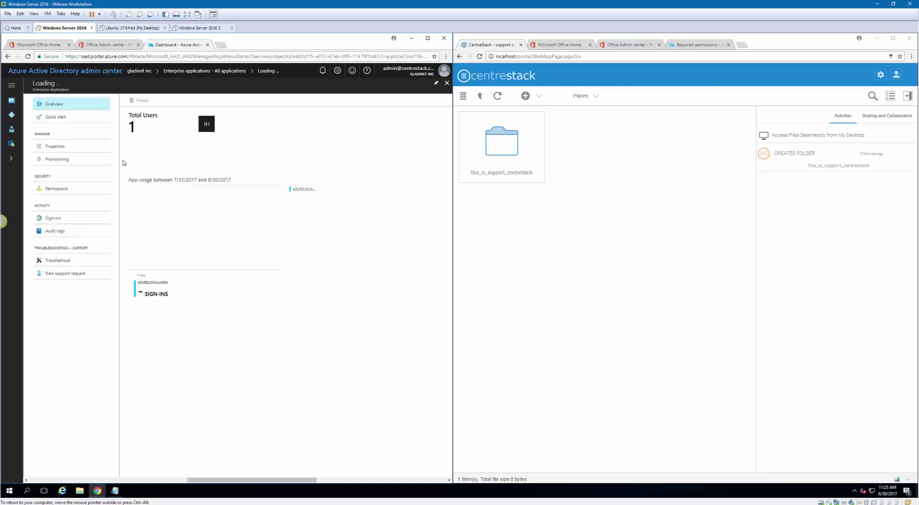
Check AzureLocalLogin's Properties and Permissions pages, then go back to the Azure Active Directory overview
click(64, 148)
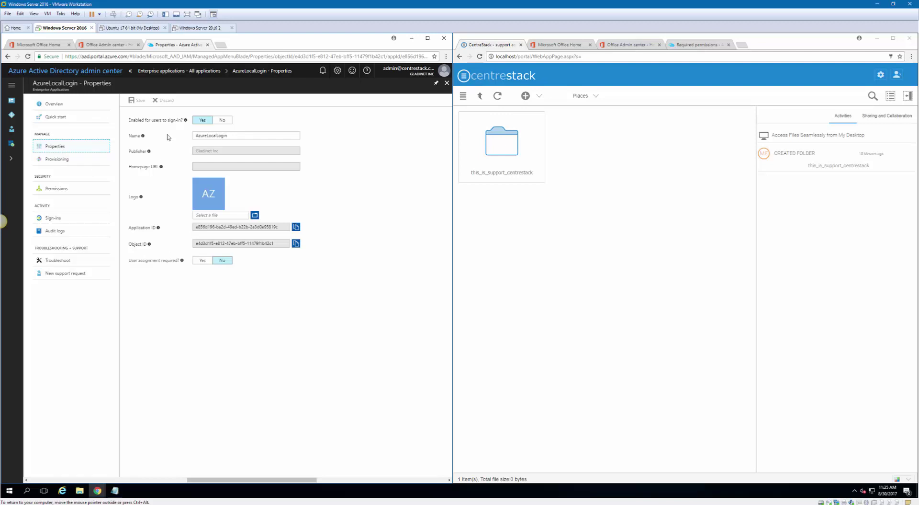
click(54, 188)
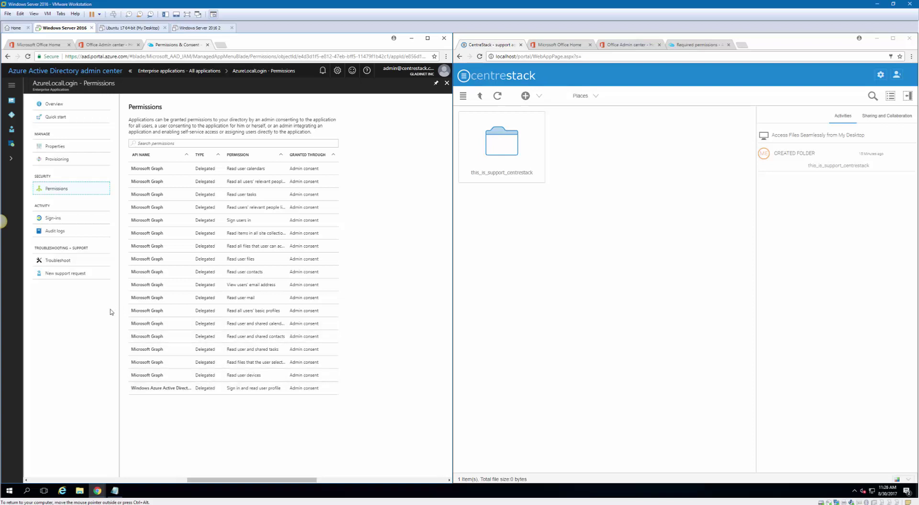
click(11, 115)
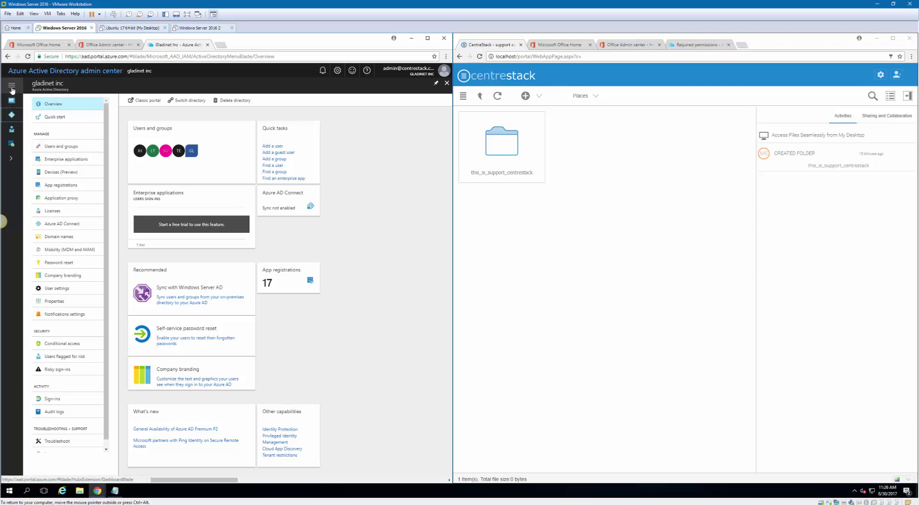
Start a new application registration from the App registrations list
mouse_move(18, 102)
click(42, 117)
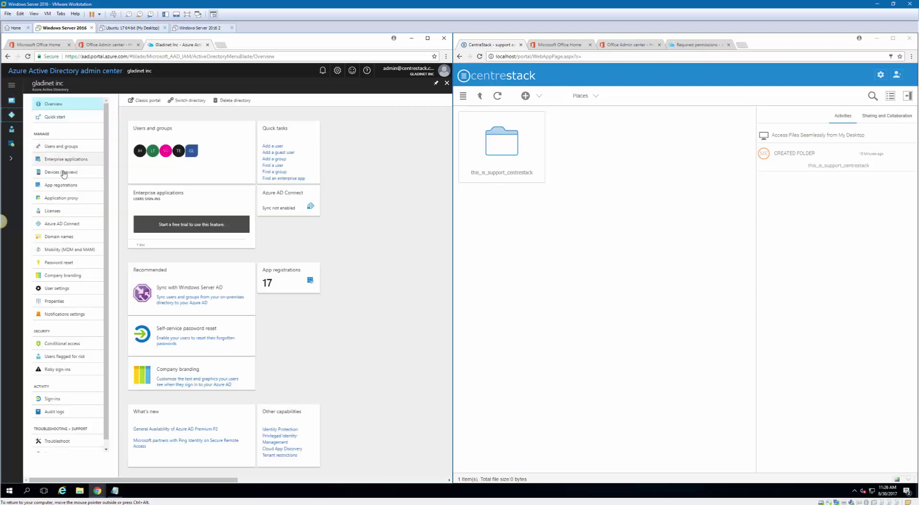
click(61, 185)
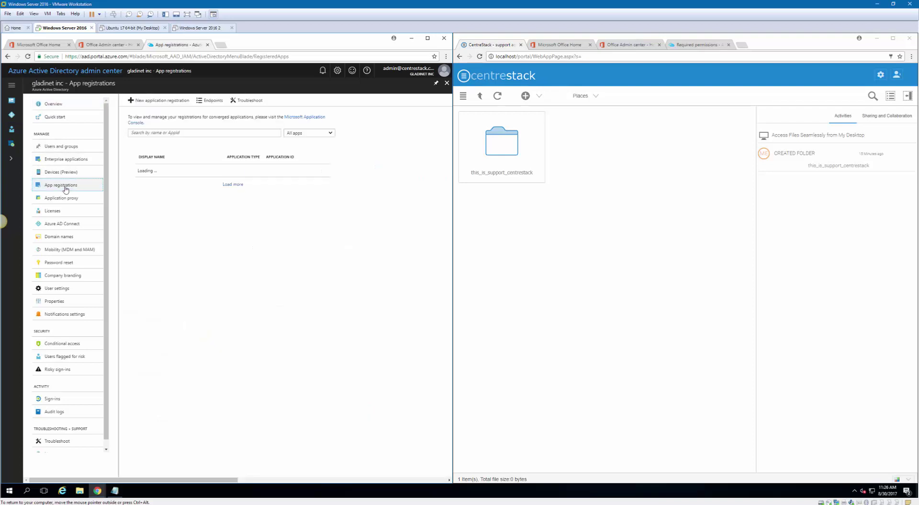
click(156, 100)
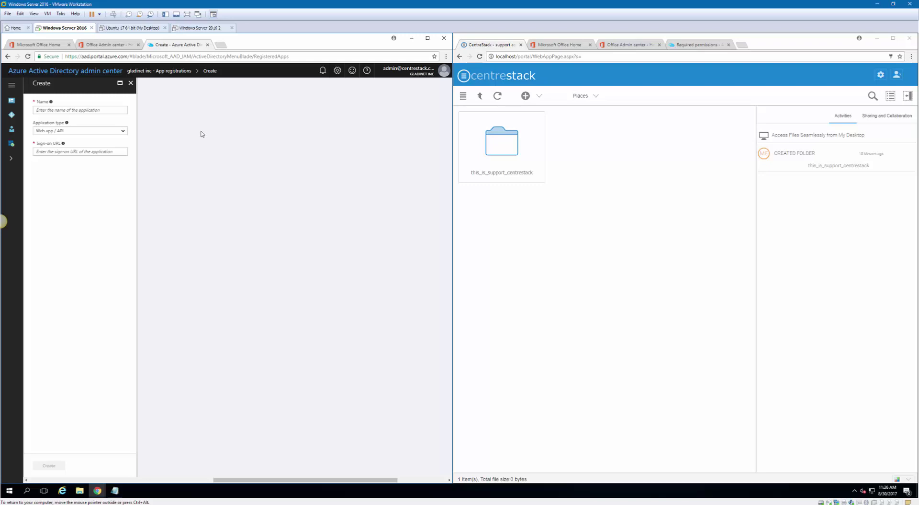
click(72, 111)
text(AzureLocalLogin3)
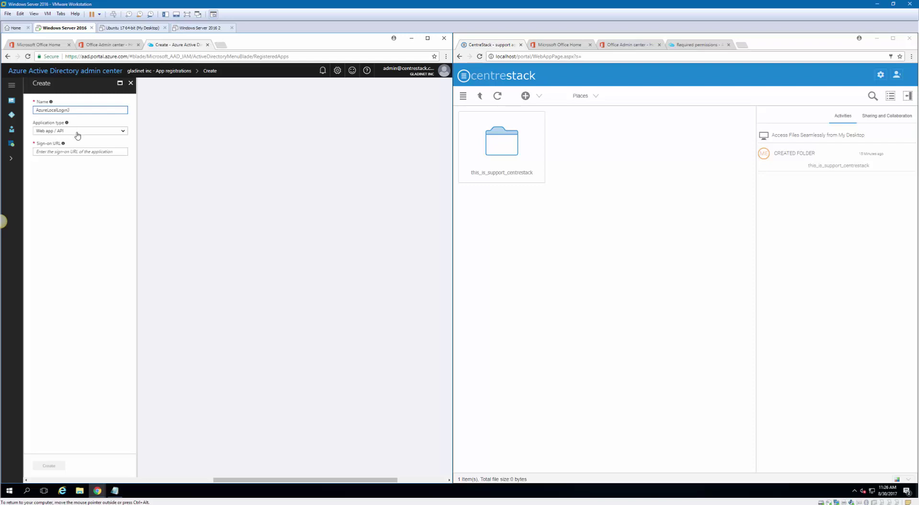
click(78, 131)
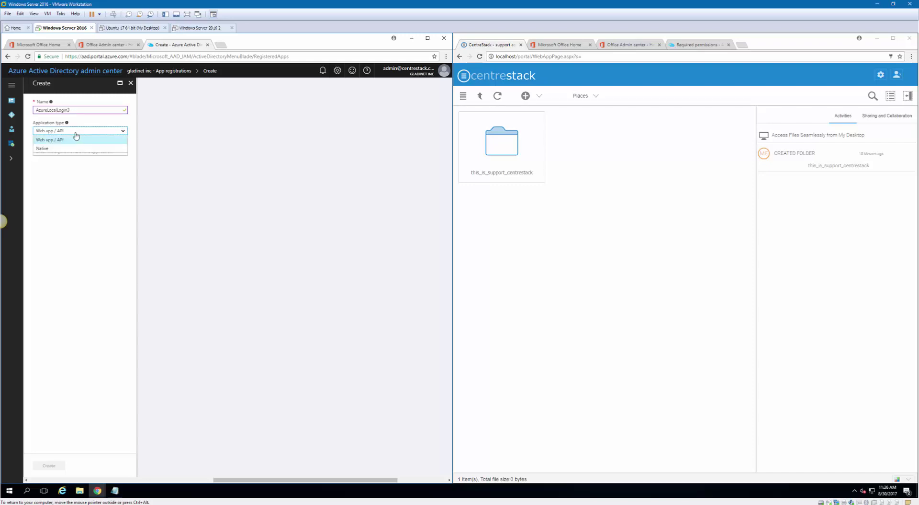
click(54, 150)
click(56, 152)
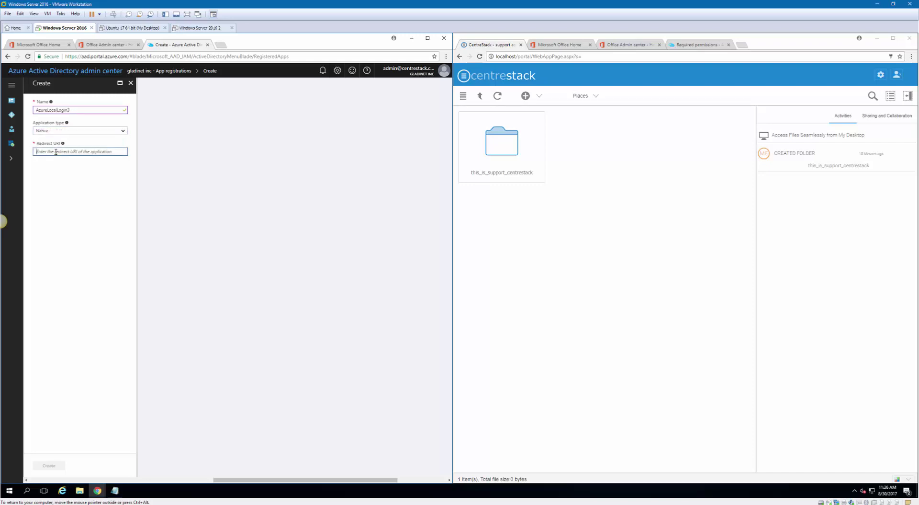
text(http://localhost)
click(74, 212)
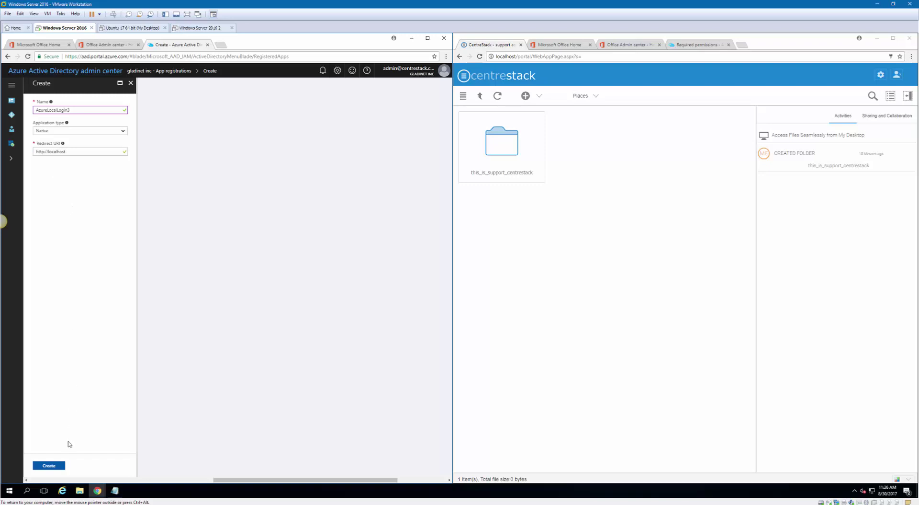
click(56, 466)
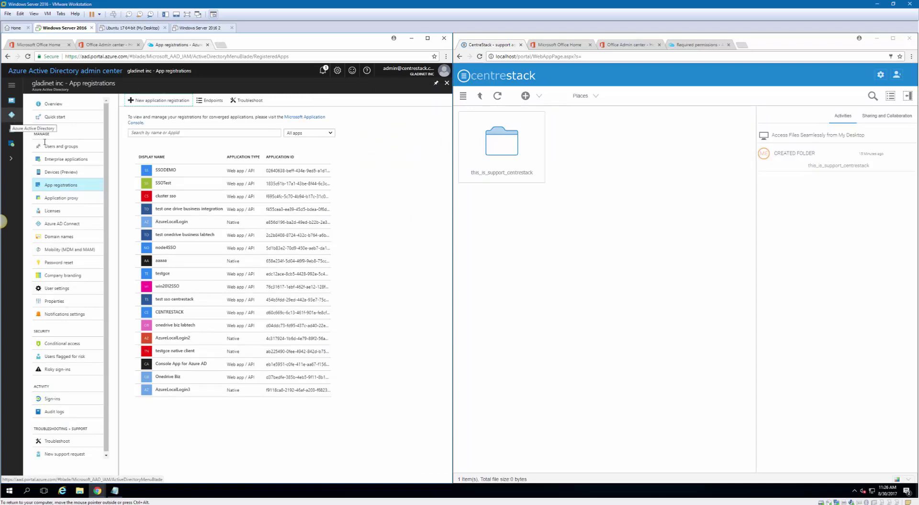
Search all enterprise applications for 'az' and open AzureLocalLogin3, showing 0 users and 0 sign-ins
click(71, 159)
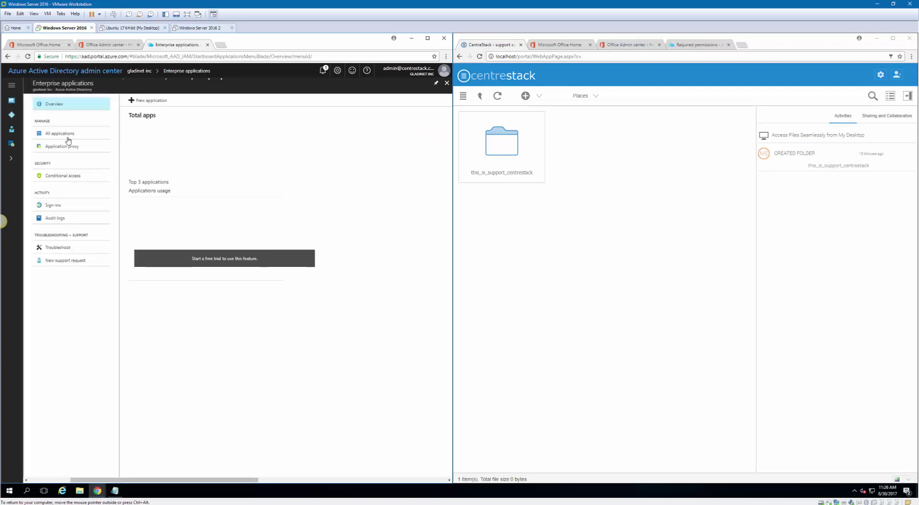
click(70, 136)
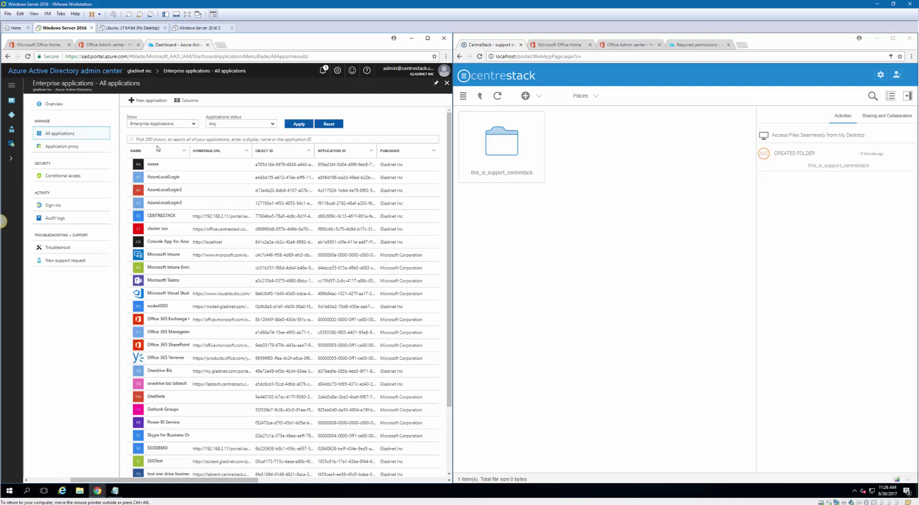
click(150, 140)
text(azureloca)
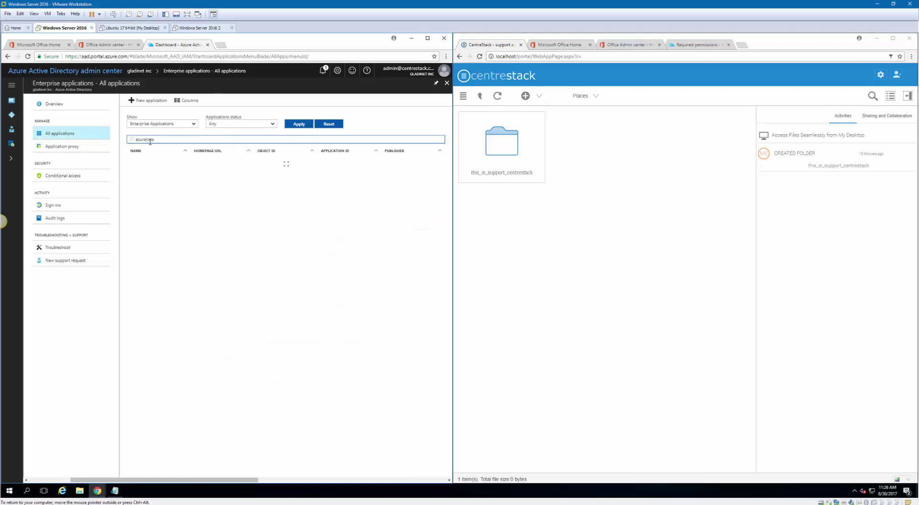
click(180, 192)
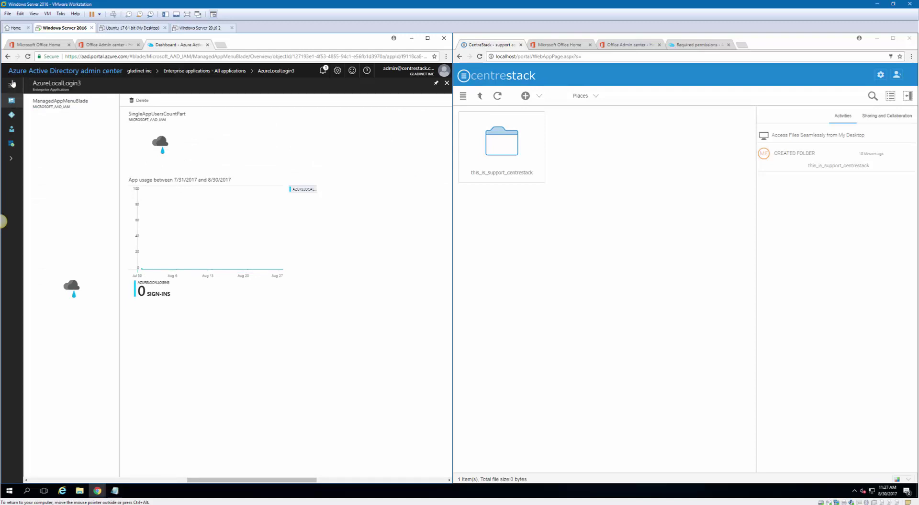
click(7, 56)
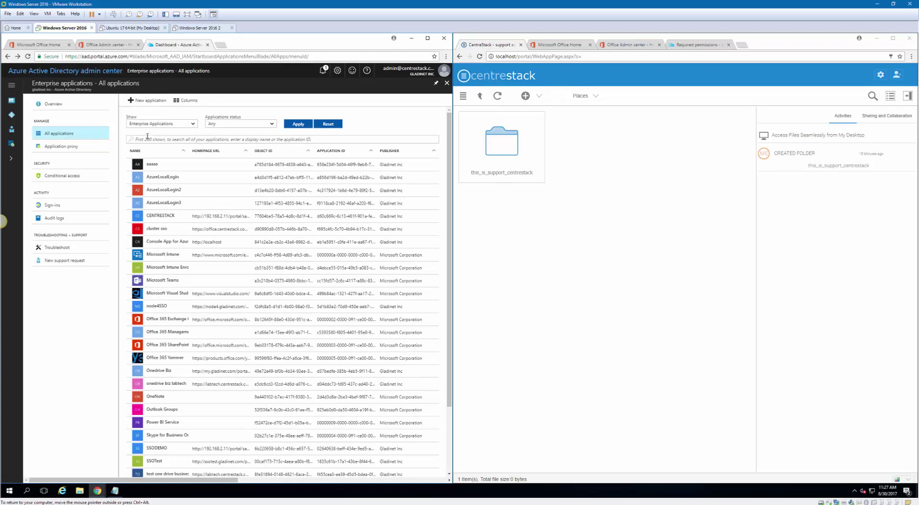
click(147, 139)
text(azurelocal)
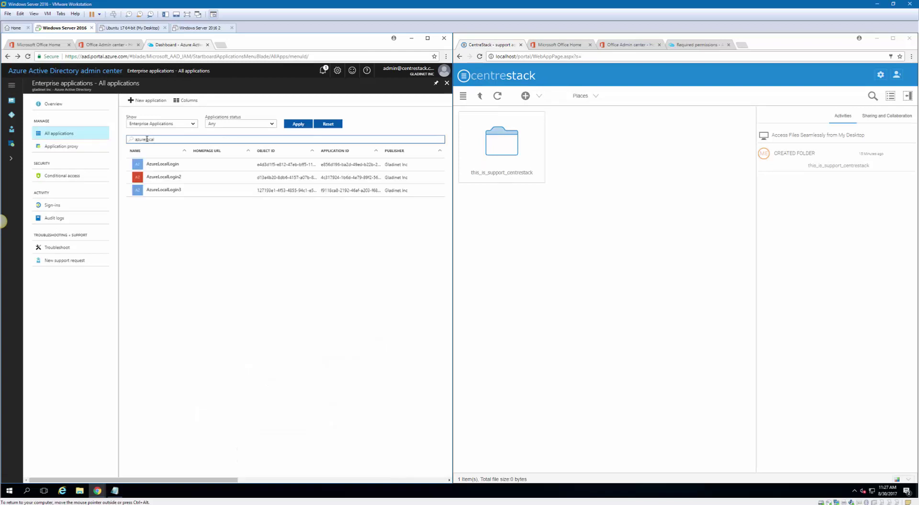
click(188, 190)
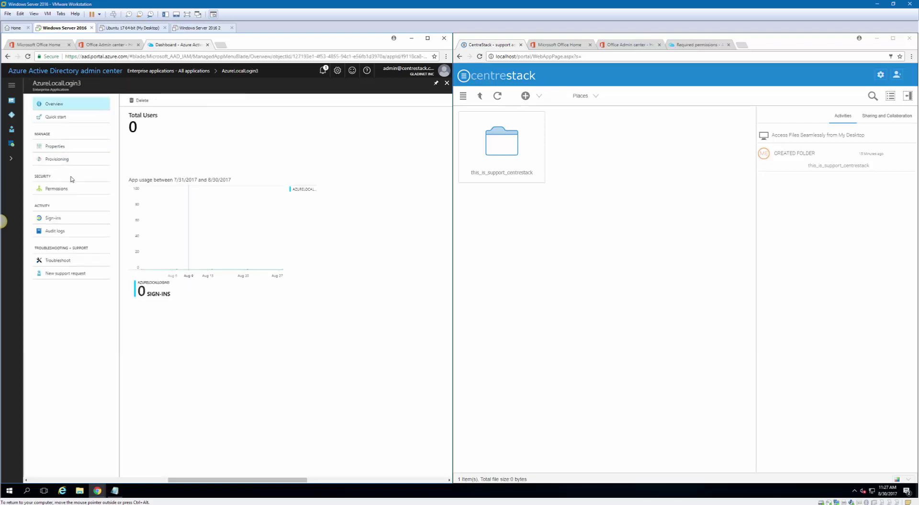
Check AzureLocalLogin3's Properties and empty Permissions page, then go back to the directory overview
click(59, 146)
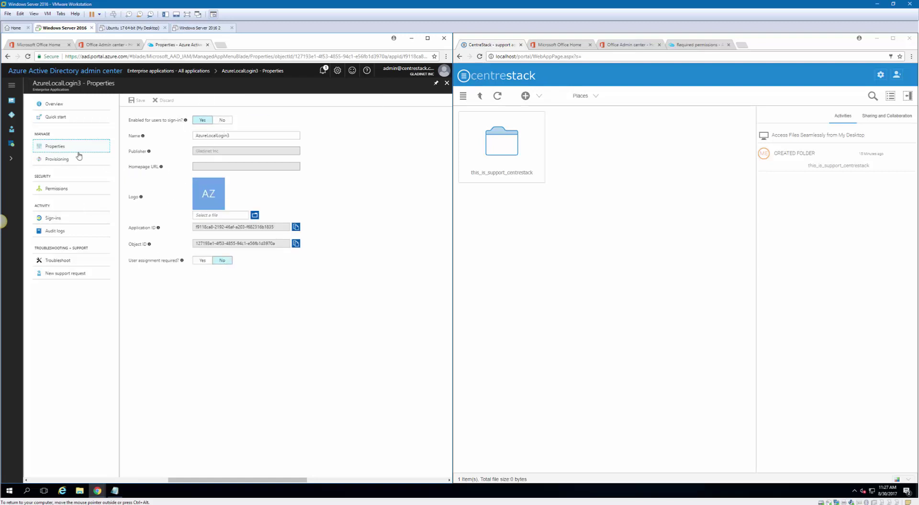
click(58, 188)
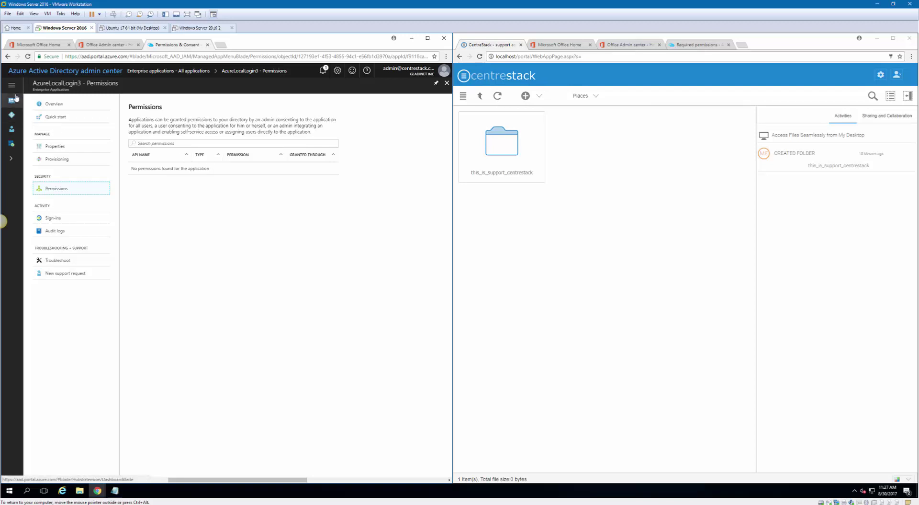
click(42, 112)
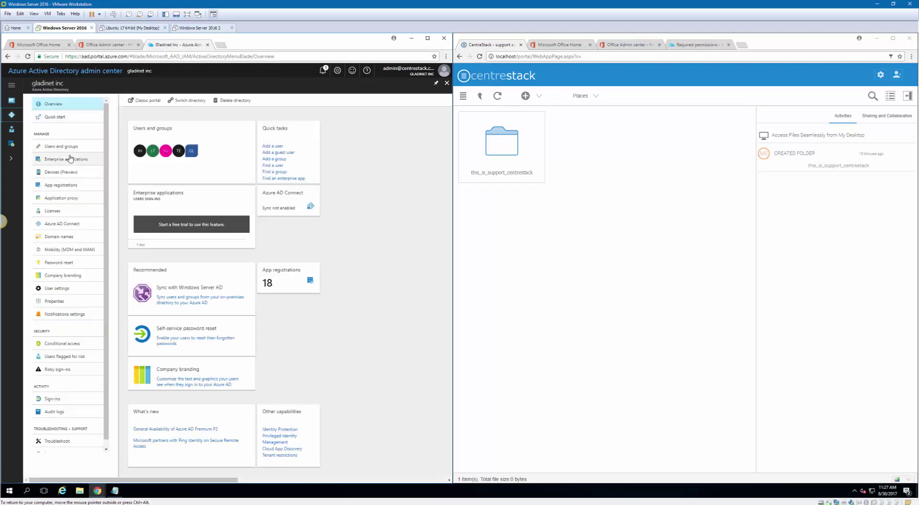
In AzureLocalLogin3's Required permissions, add API access and pick Microsoft Graph as the API
click(60, 186)
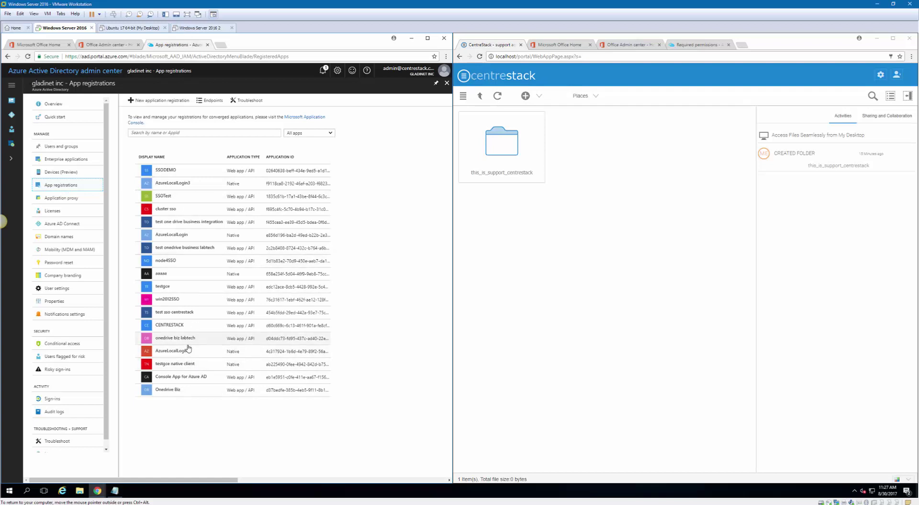
click(198, 187)
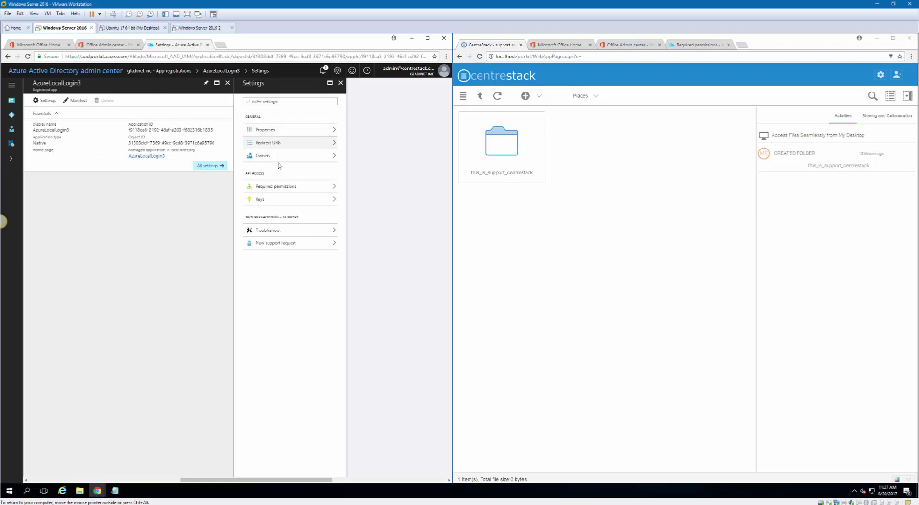
click(276, 190)
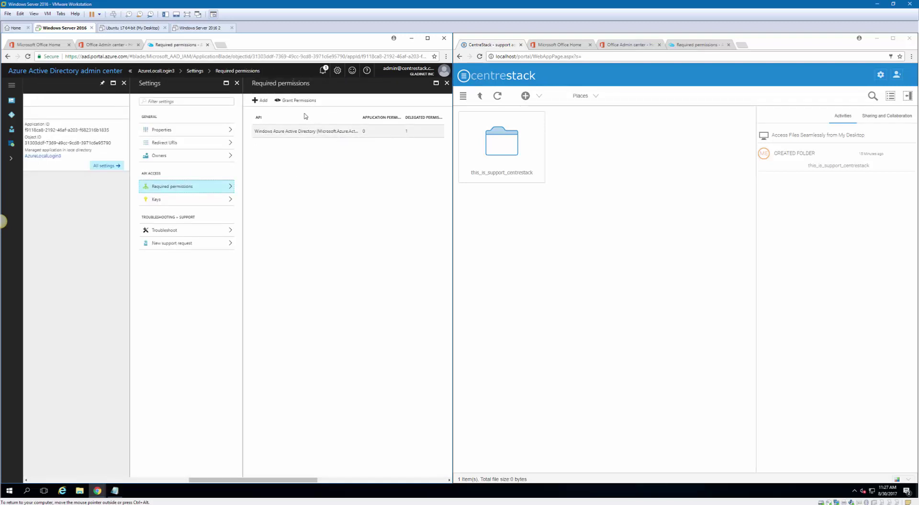
click(257, 100)
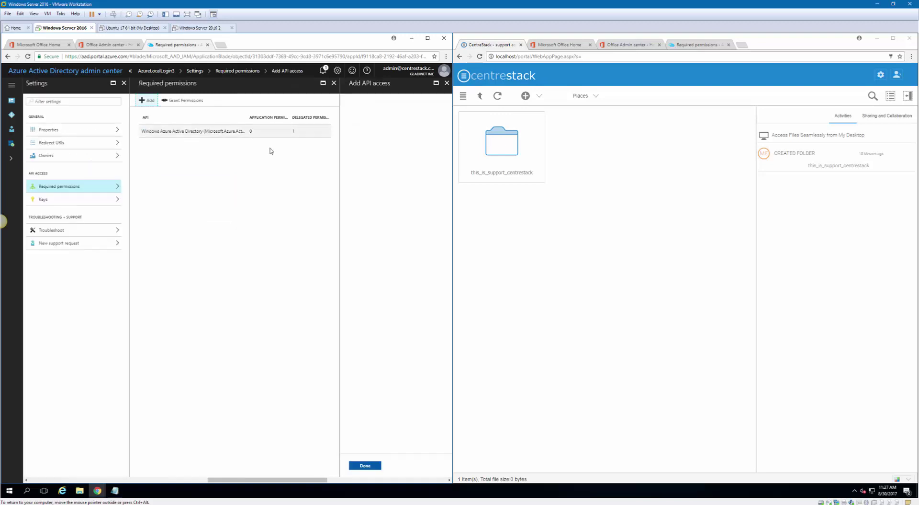
click(376, 108)
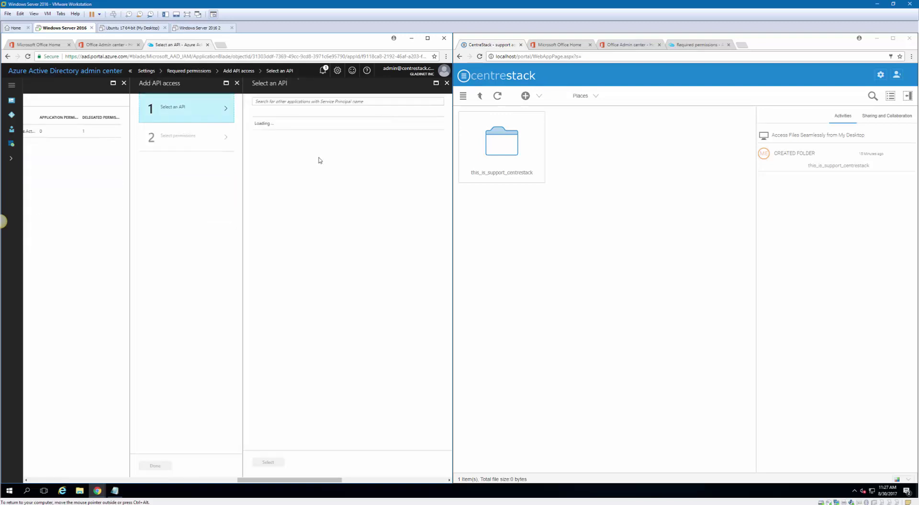
click(274, 151)
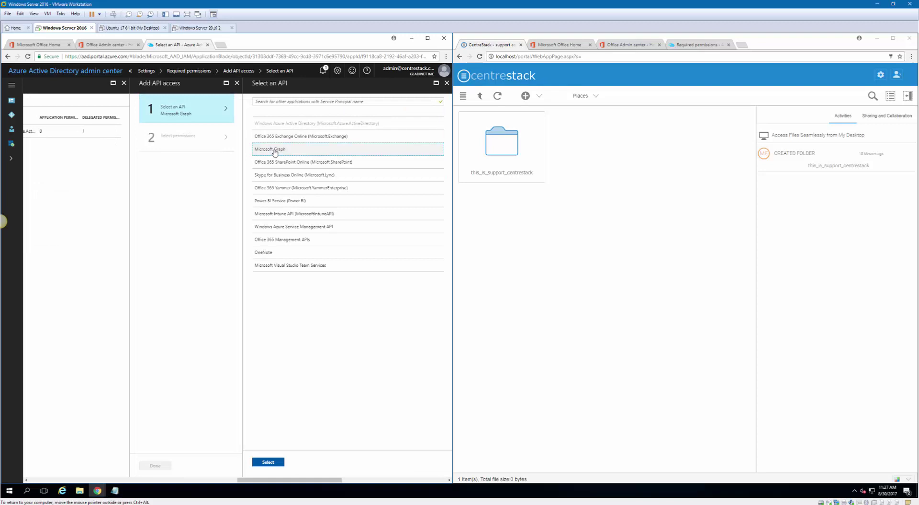
Tick Sign users in, basic profile, email, tasks, people, site collections and all-files read permissions
click(268, 462)
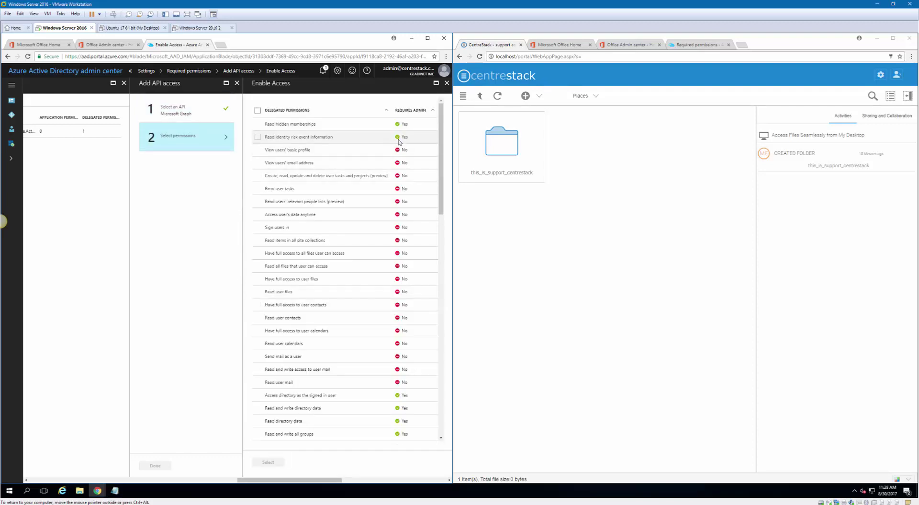
click(257, 228)
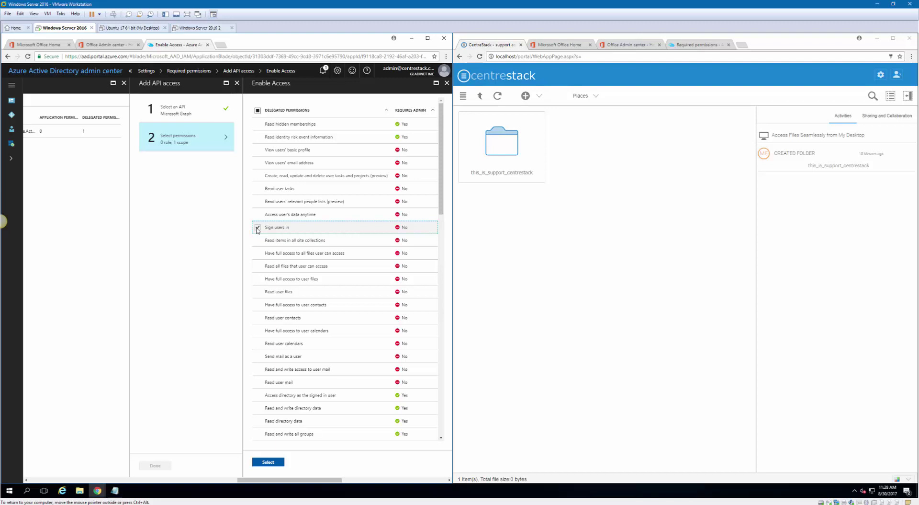
click(257, 150)
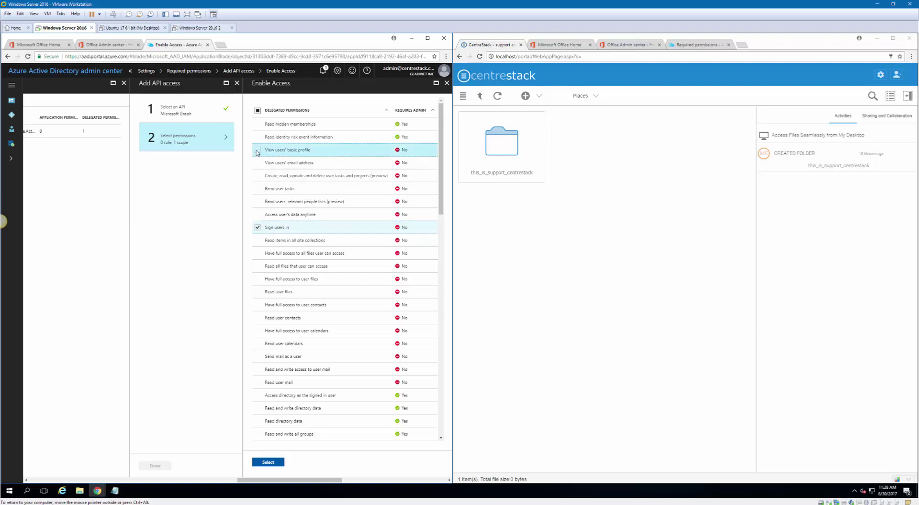
click(258, 163)
click(257, 189)
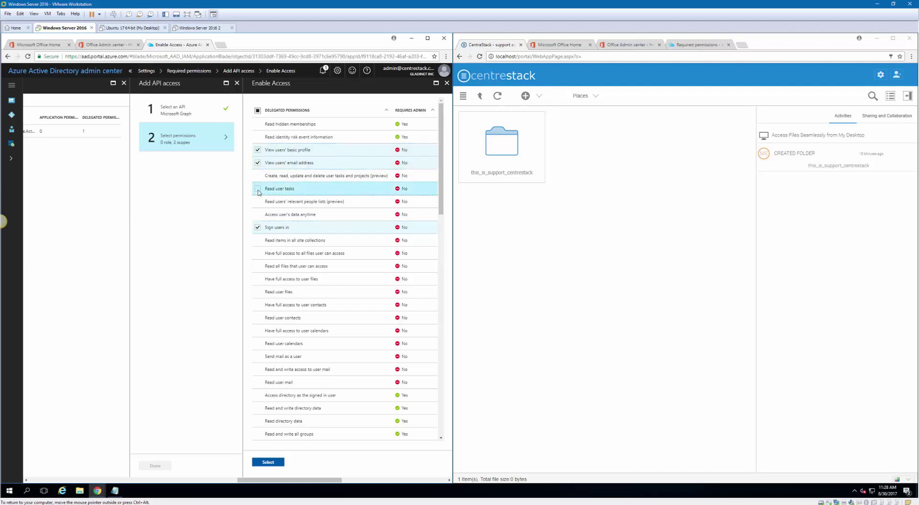
click(257, 202)
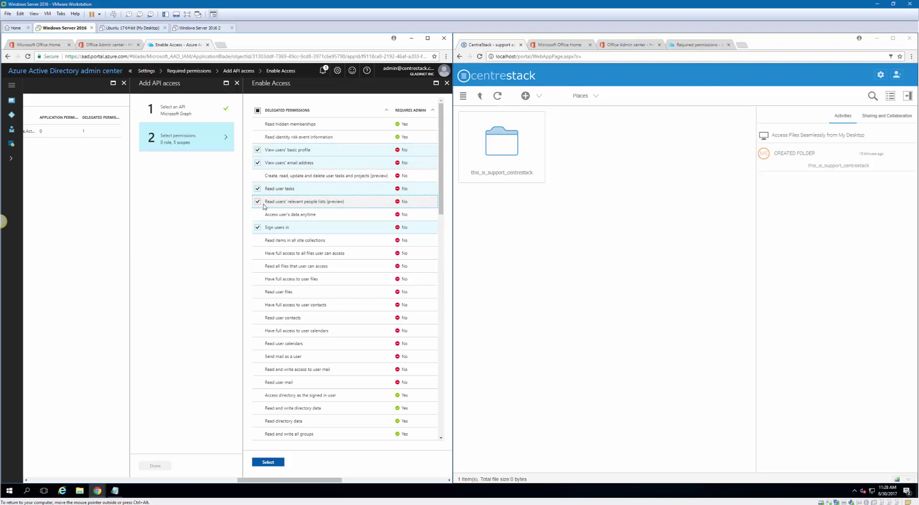
click(257, 241)
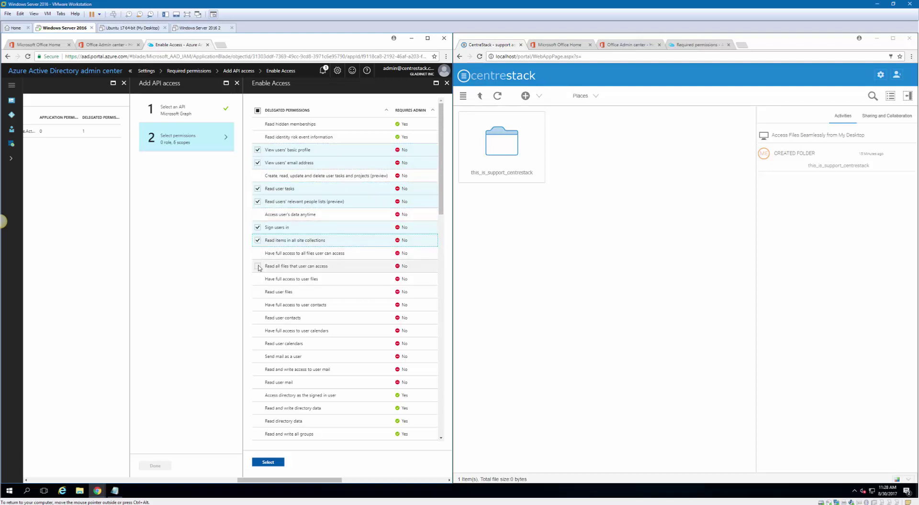
click(258, 266)
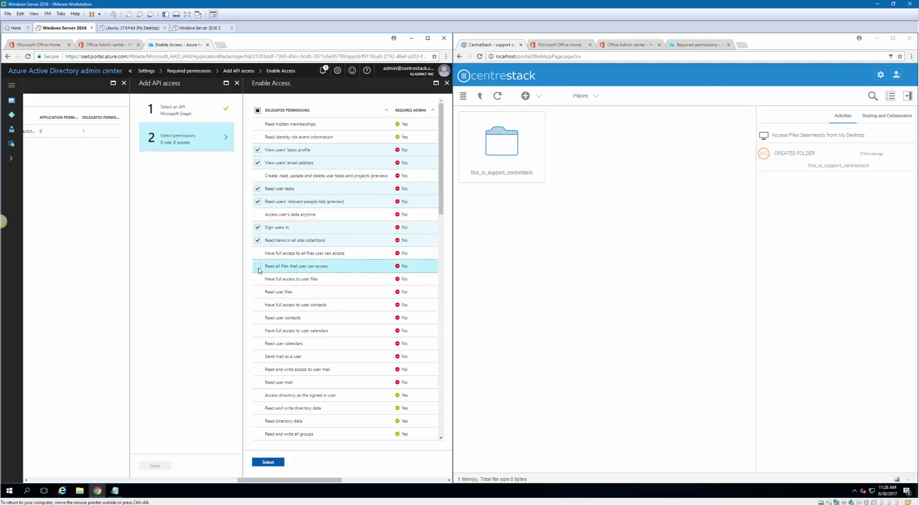
Tick user files, contacts, calendars, send mail, read/write mail and read mail, then confirm
click(258, 291)
click(257, 318)
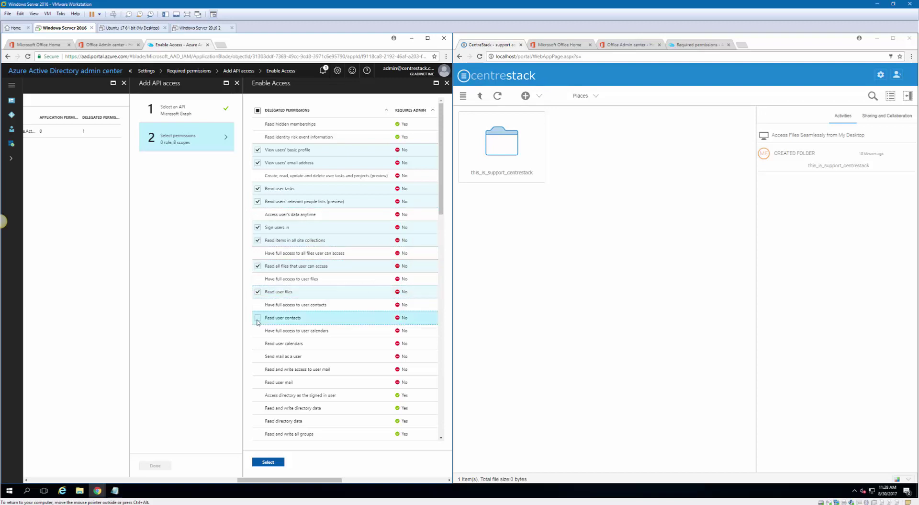
click(257, 343)
click(260, 358)
click(259, 370)
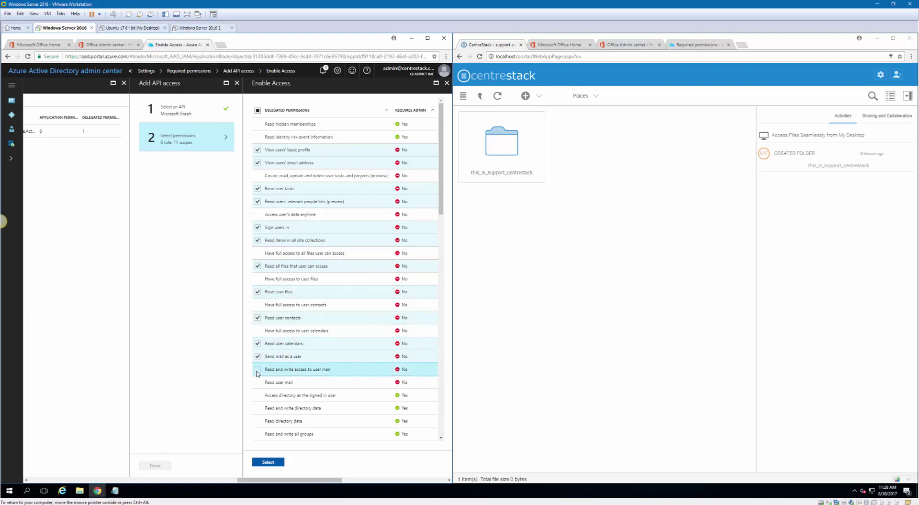
click(259, 382)
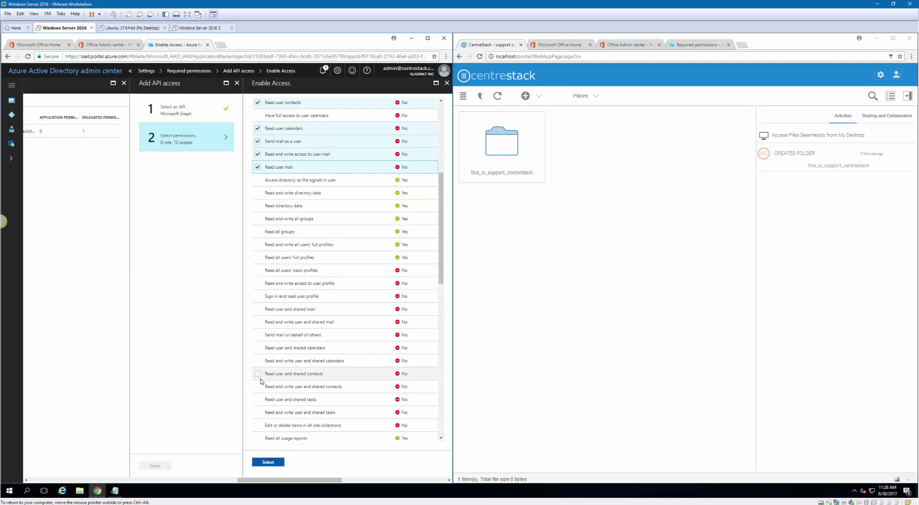
scroll(261, 379, down, 3)
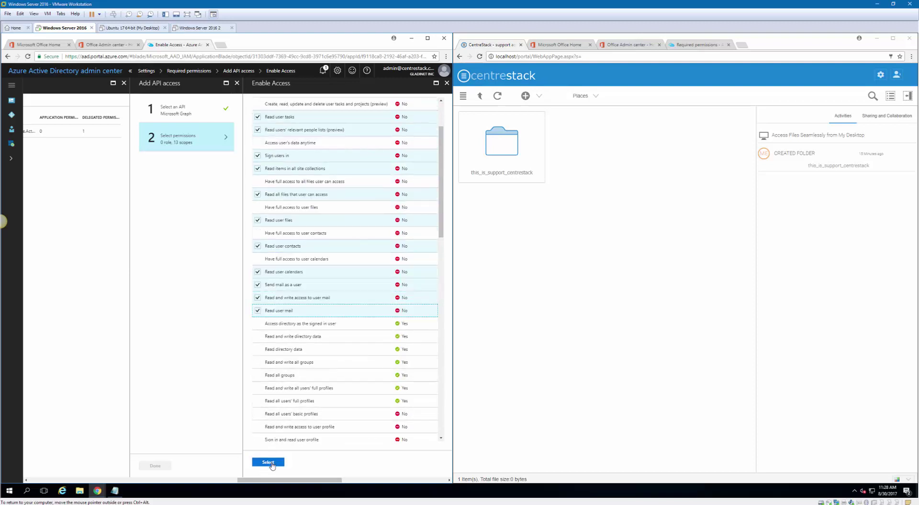
click(270, 462)
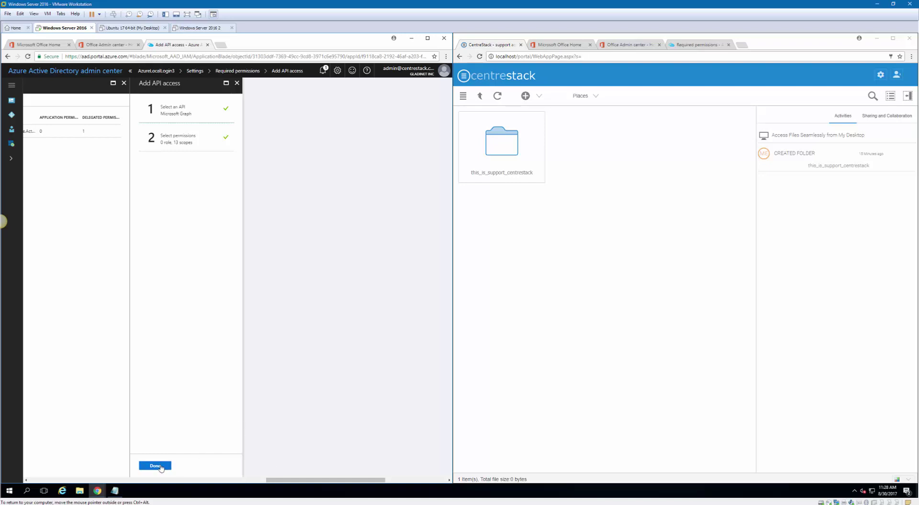
click(155, 465)
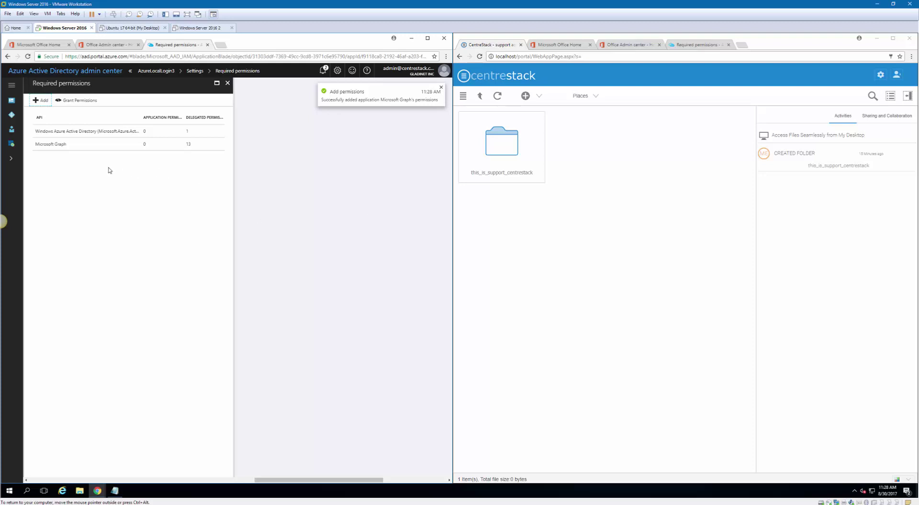
drag(266, 479, 174, 465)
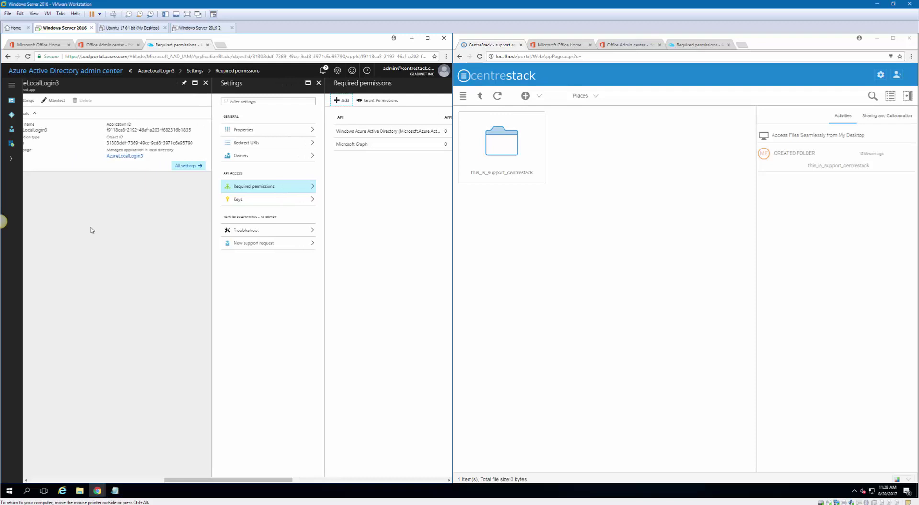
Search enterprise applications for 'azu' and view AzureLocalLogin3's granted permissions
click(16, 123)
click(68, 164)
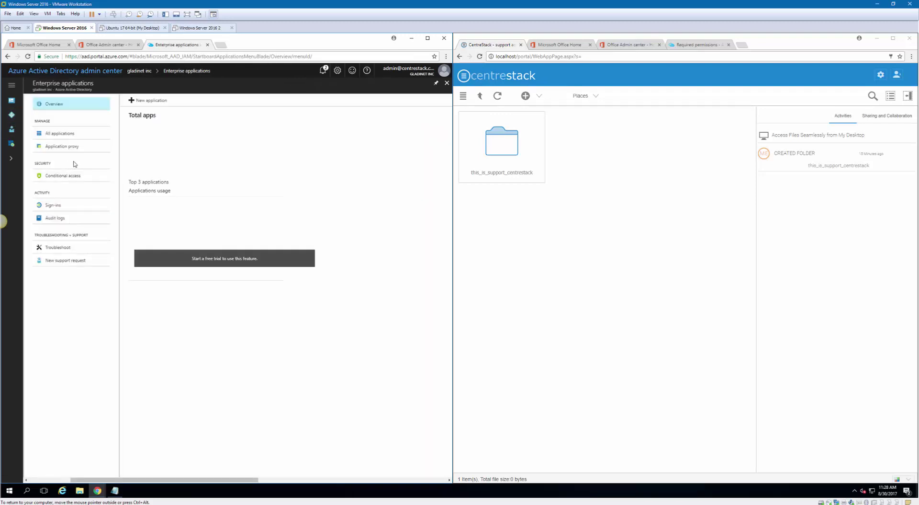
click(63, 134)
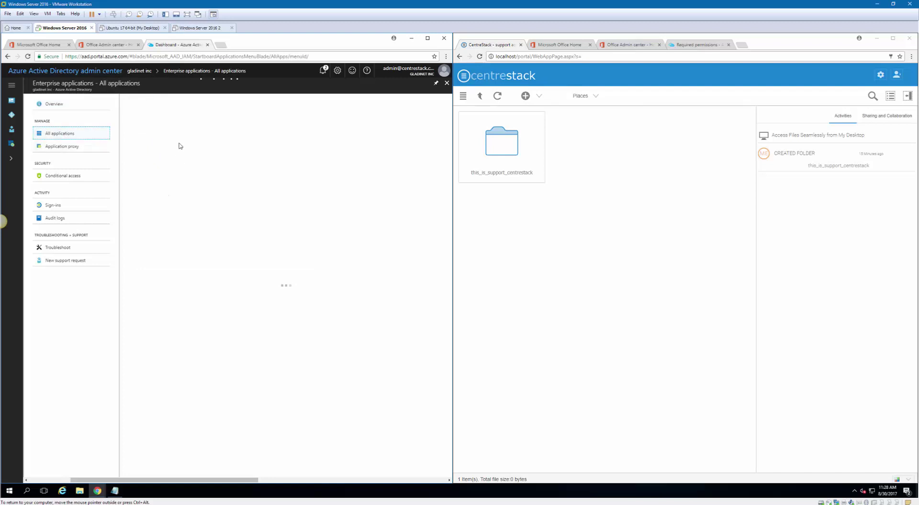
text(azurelo)
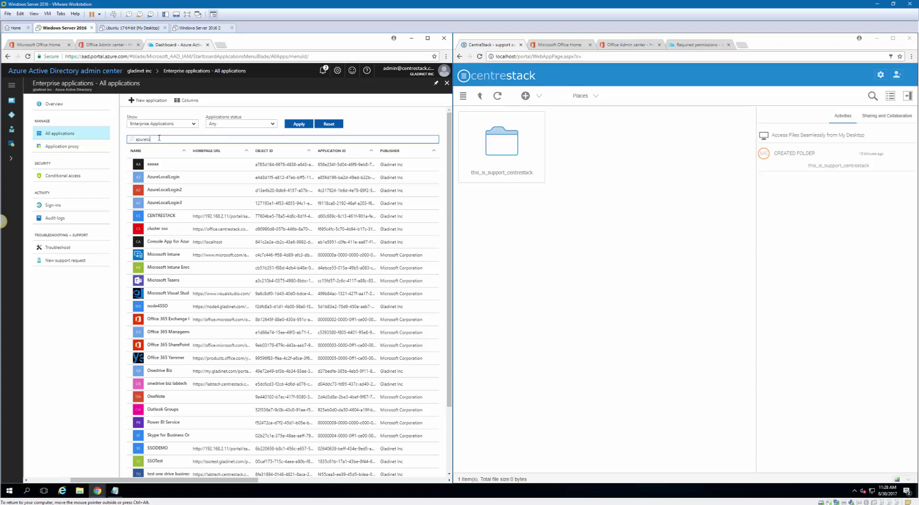
click(184, 194)
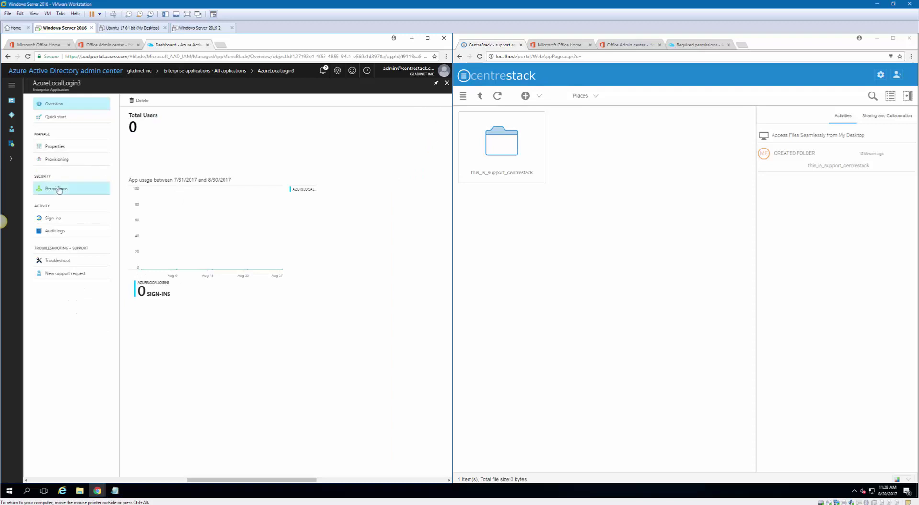
click(58, 189)
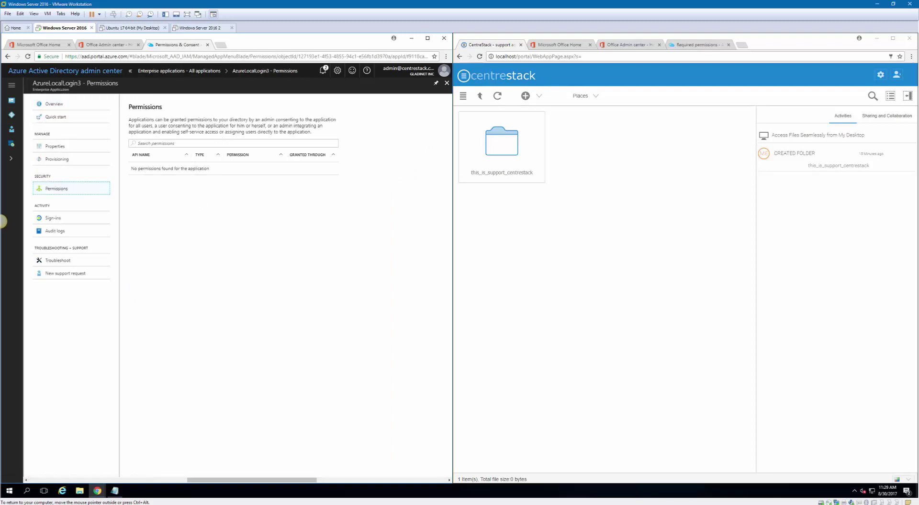
View AzureLocalLogin2's granted permissions, then go to the gladinet inc directory overview
click(213, 72)
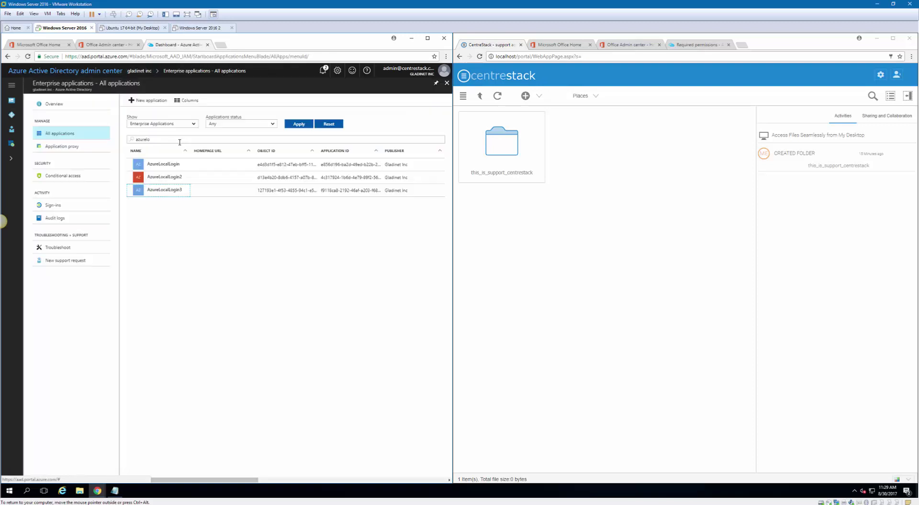
click(166, 175)
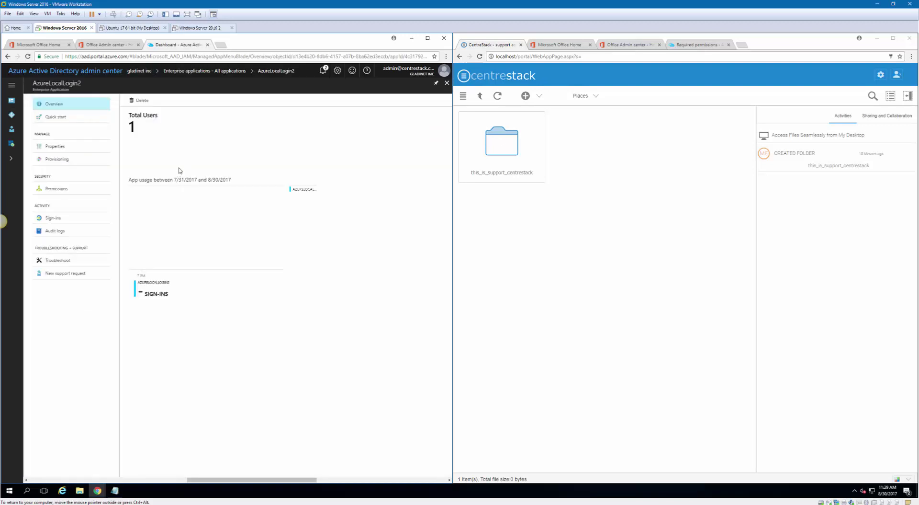
click(60, 188)
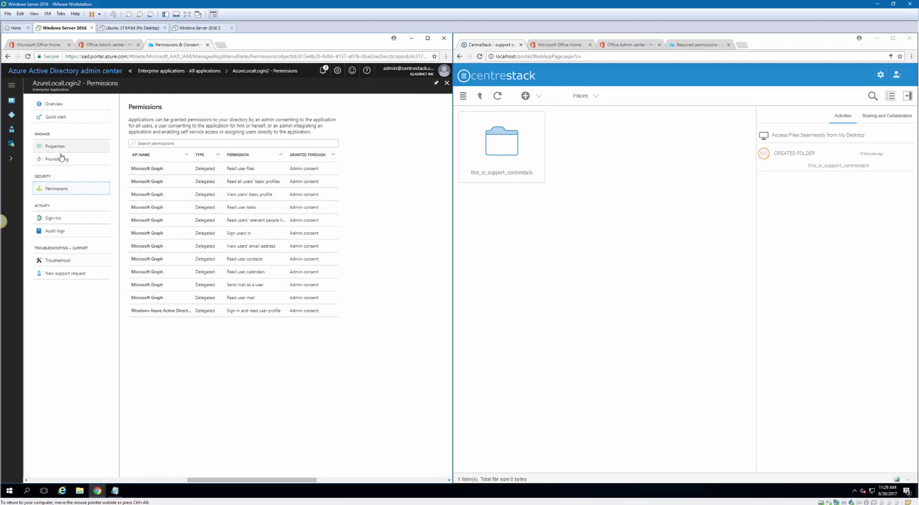
click(12, 85)
click(43, 115)
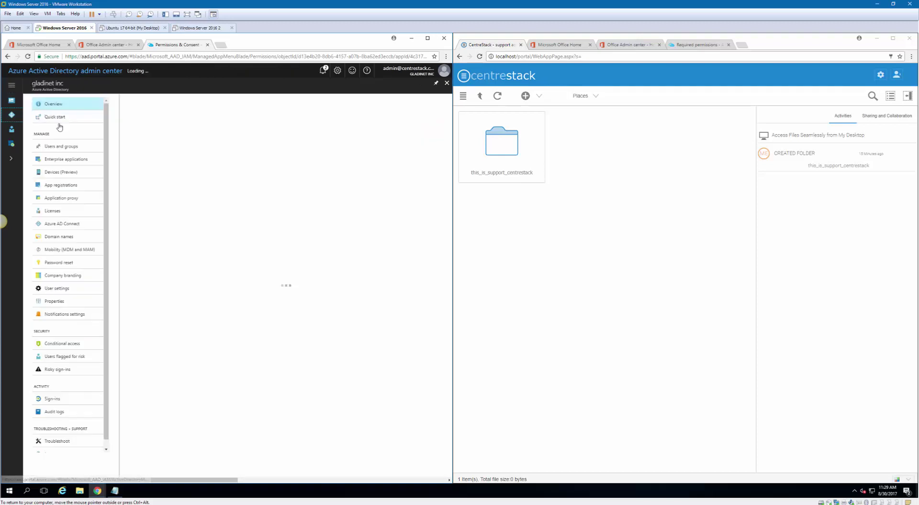
Grant AzureLocalLogin3's required permissions for all accounts, confirming Yes, then return to the directory overview
click(66, 185)
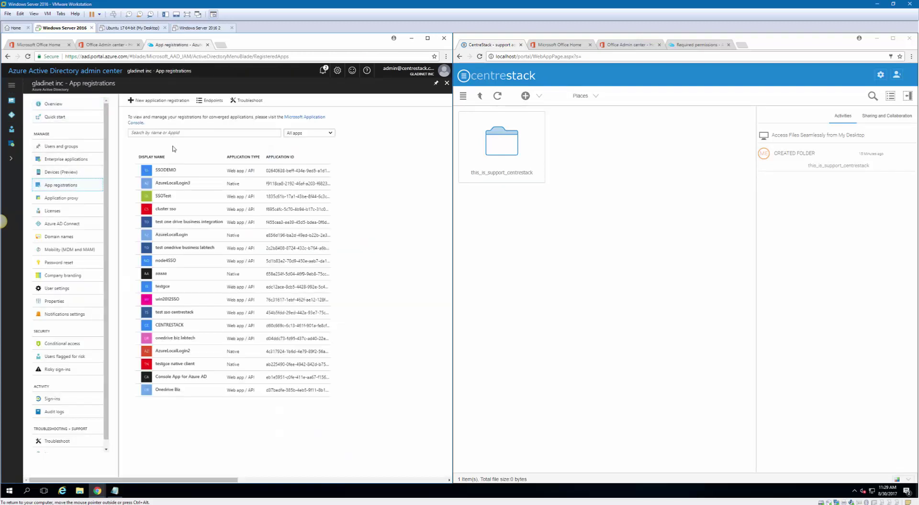
click(182, 186)
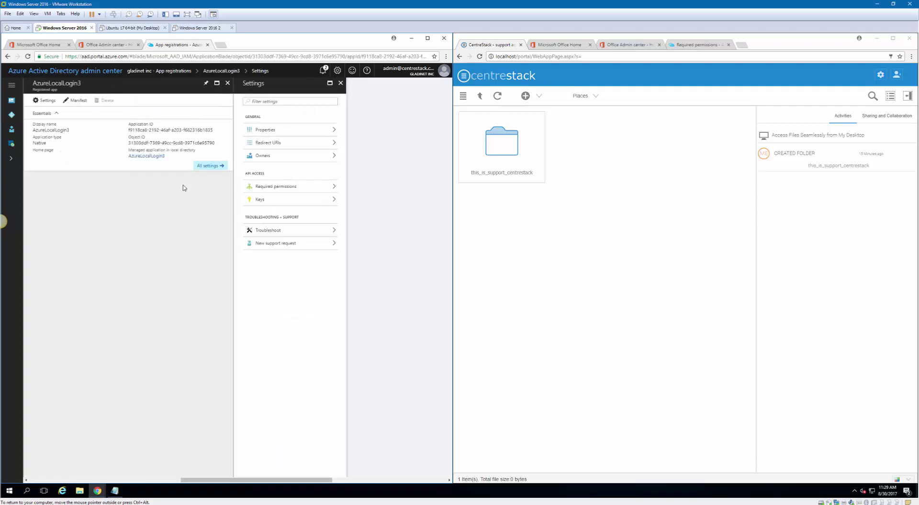
click(282, 188)
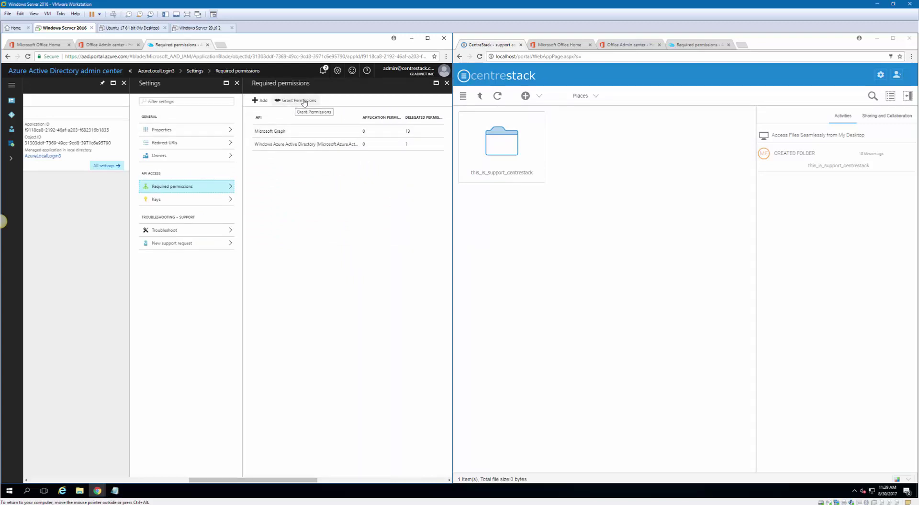
click(300, 102)
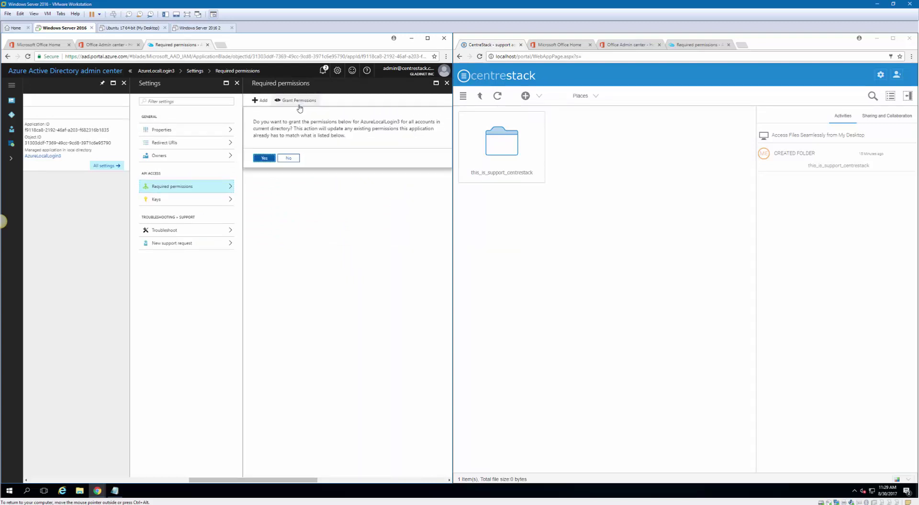
click(265, 158)
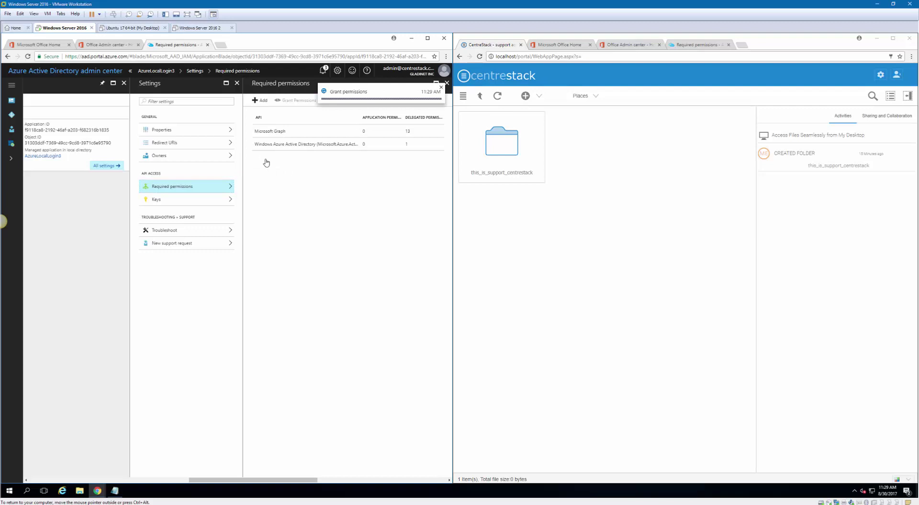
click(12, 116)
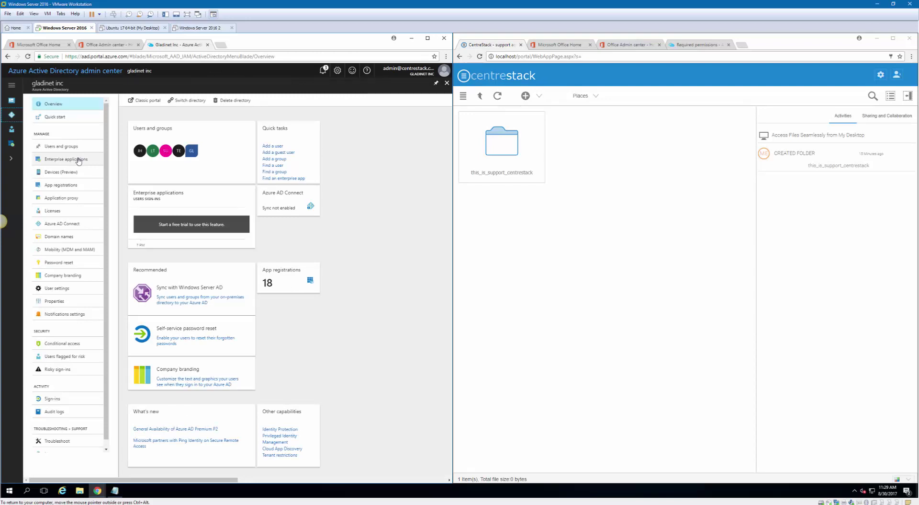
Search all enterprise applications for 'azurelo' and open AzureLocalLogin3
click(79, 160)
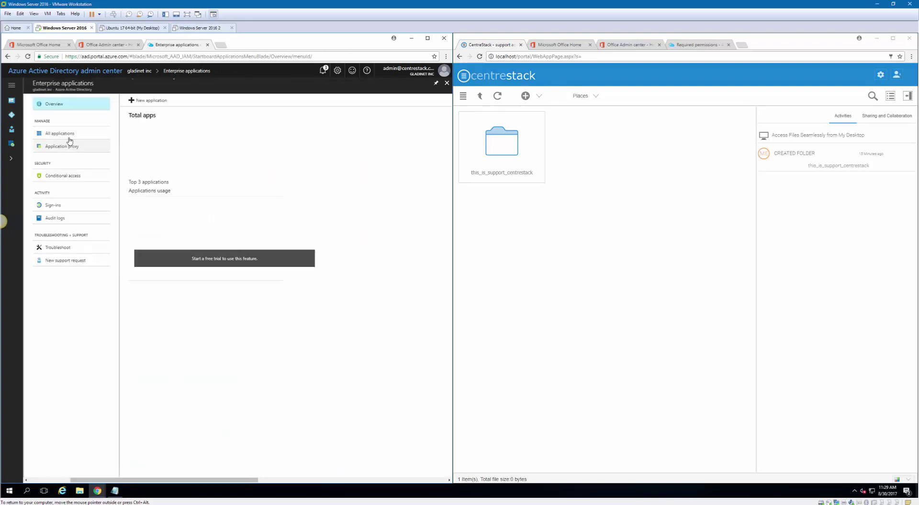
click(68, 138)
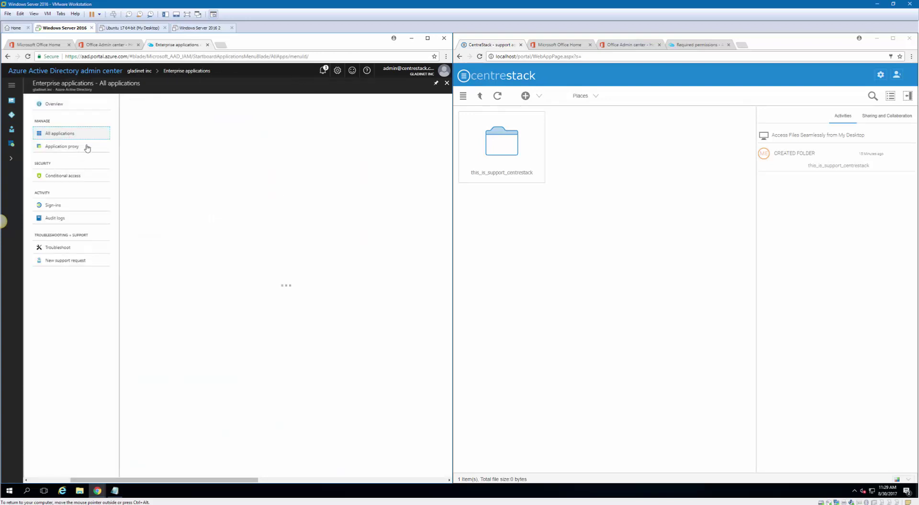
click(154, 139)
text(a)
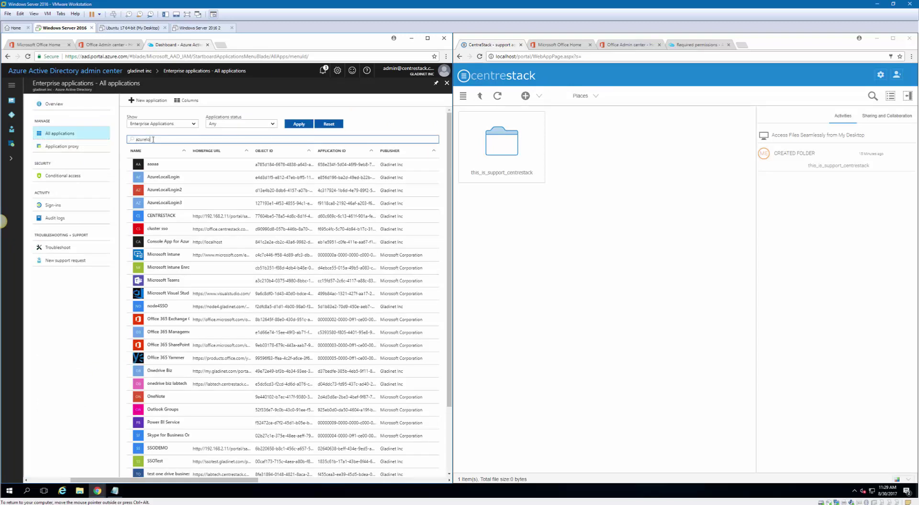
text(zurelo)
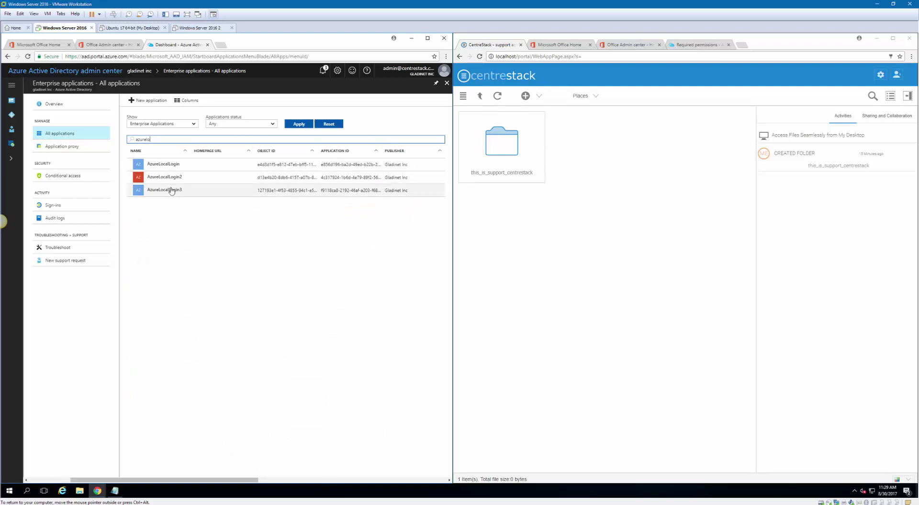
click(171, 190)
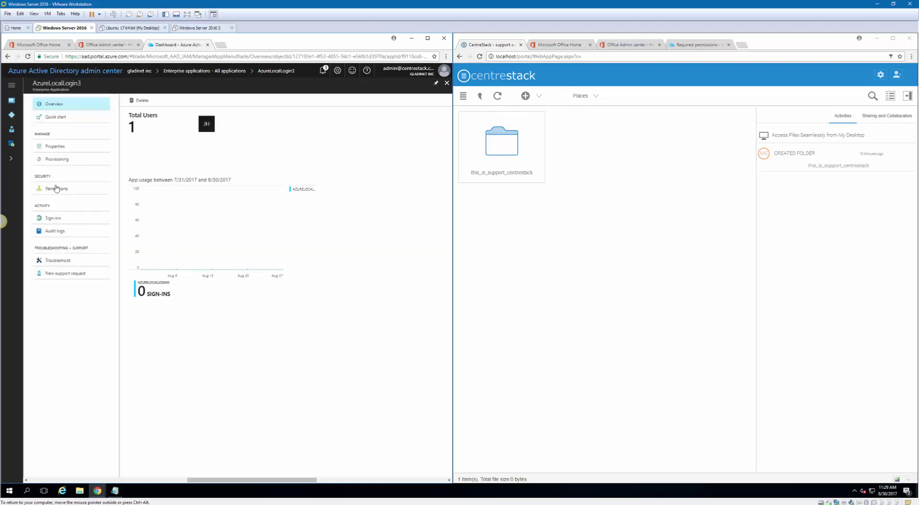
Confirm AzureLocalLogin3's admin-consented Graph permissions, then view its Overview and Properties
click(54, 189)
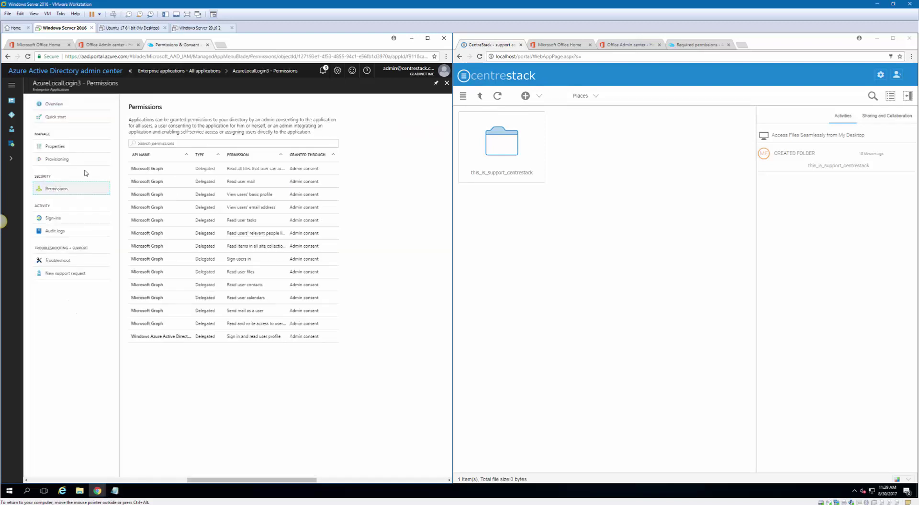
click(54, 103)
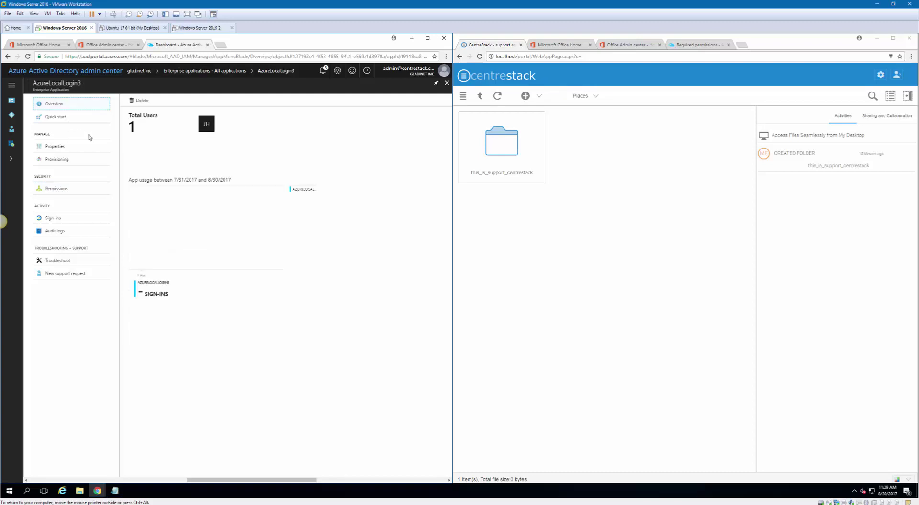
click(60, 148)
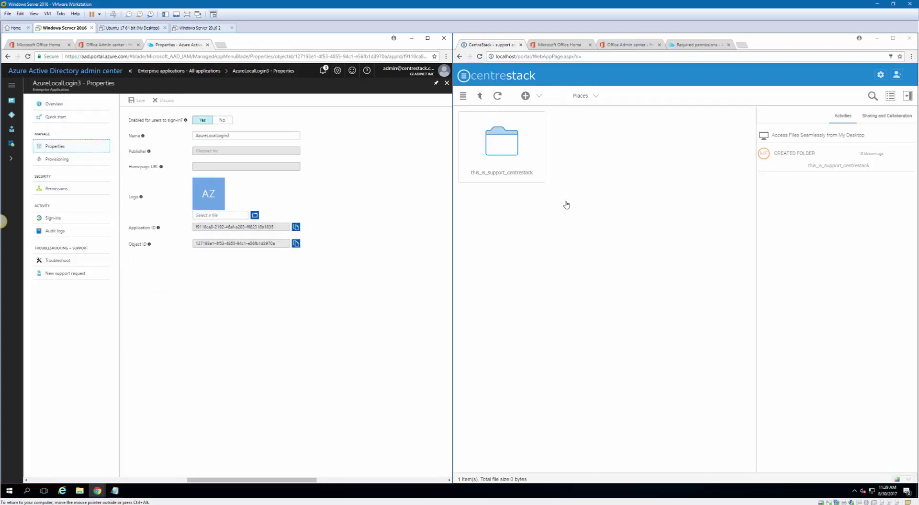
Log out of CentreStack, sign back in as the local admin, and dismiss the trial notice
click(898, 77)
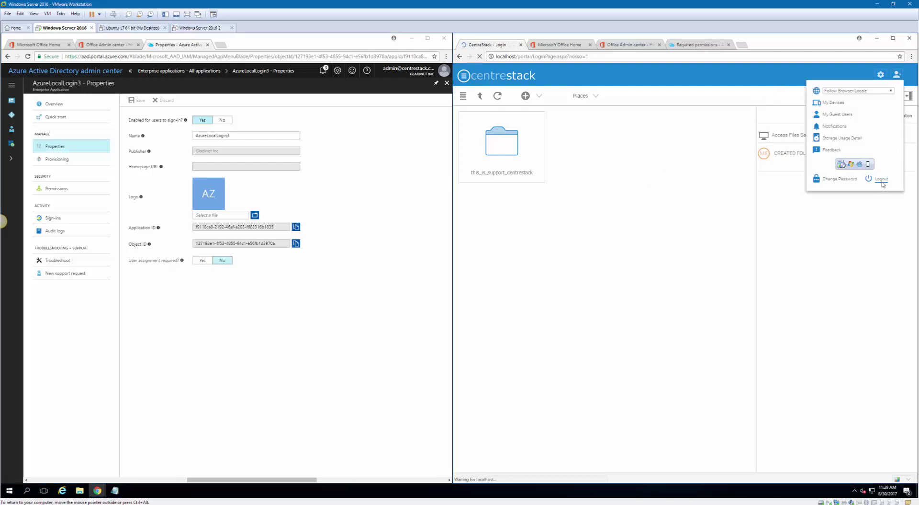
text(admin)
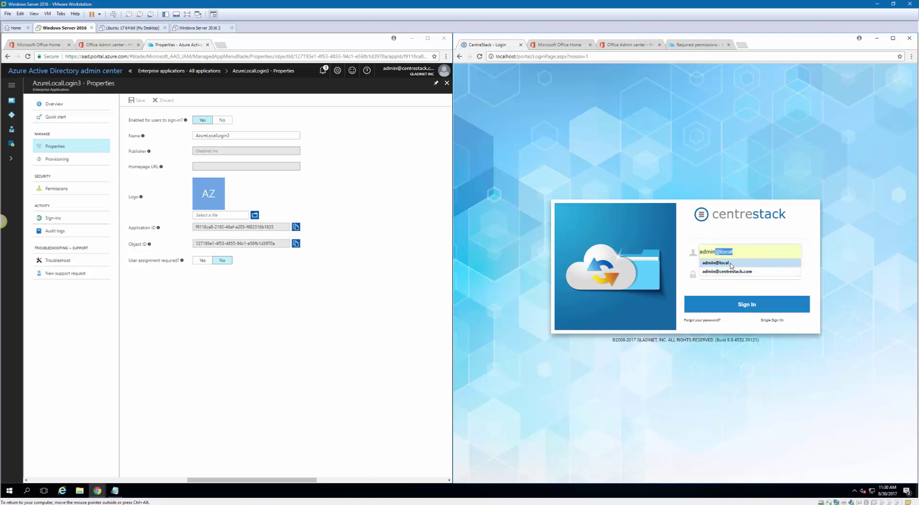
click(740, 261)
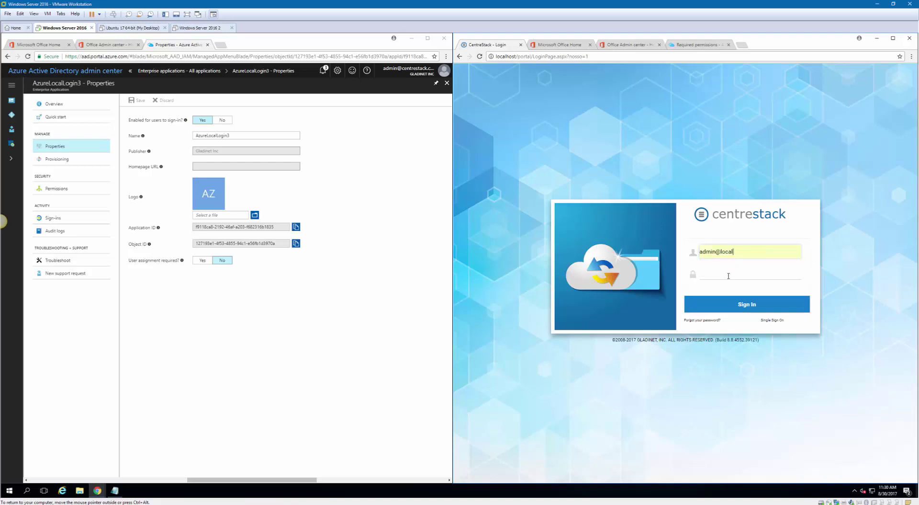
click(727, 275)
click(747, 305)
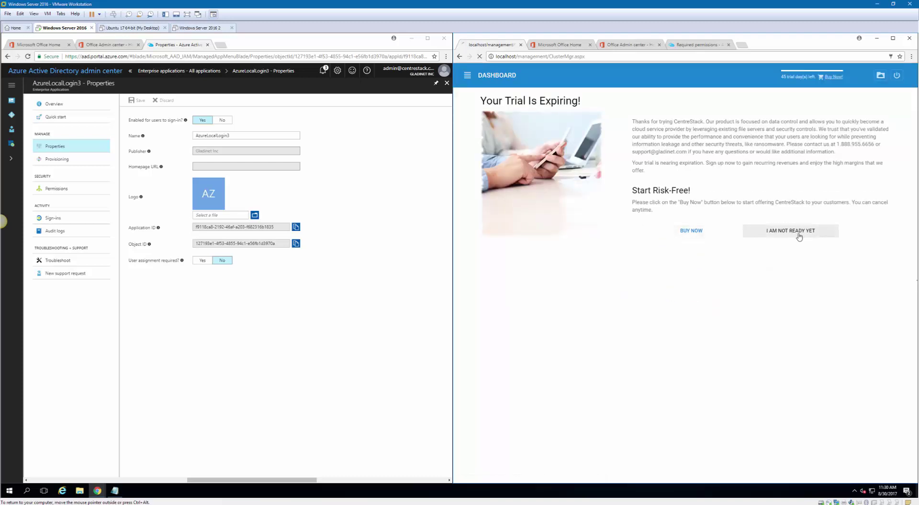
click(798, 234)
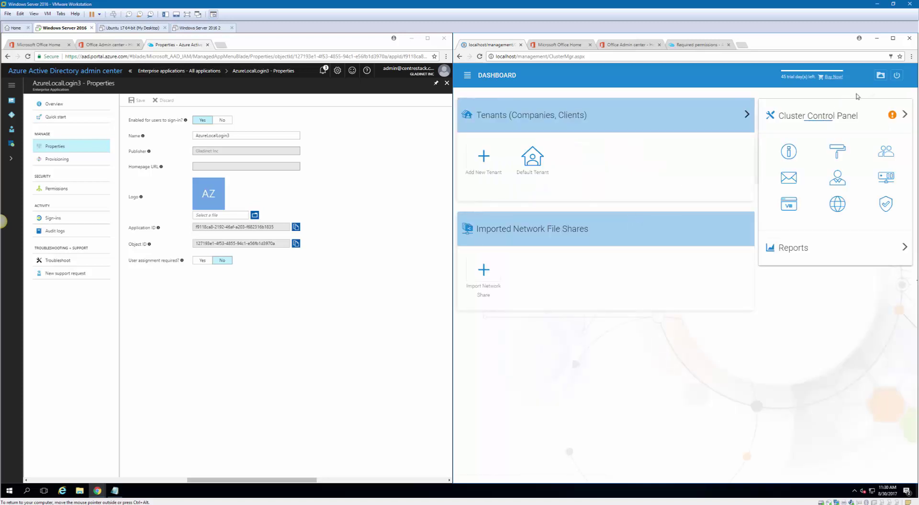
Open the Default Tenant's Account & Login Azure AD settings in group policy for editing
click(535, 161)
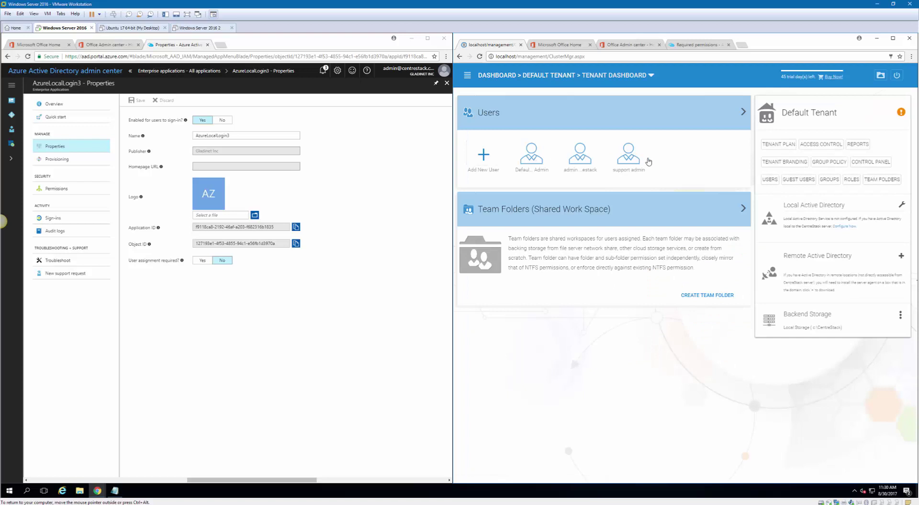
click(829, 162)
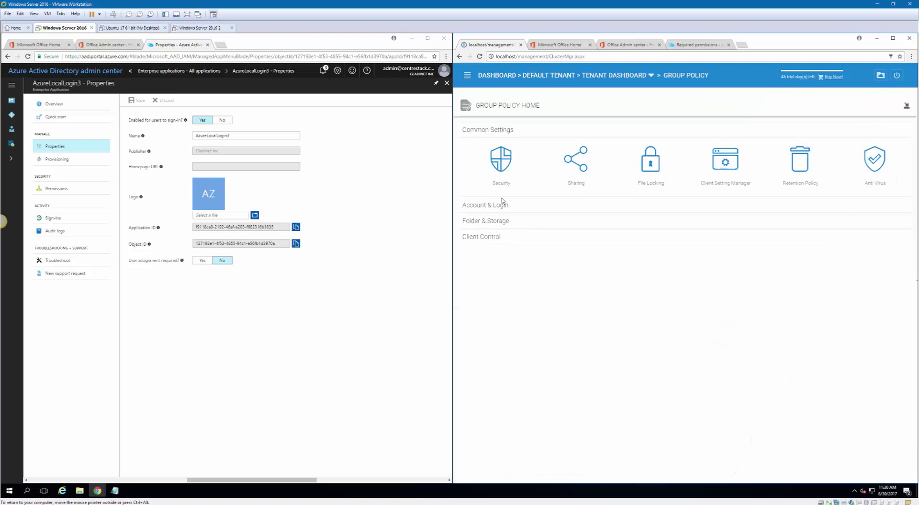
click(498, 205)
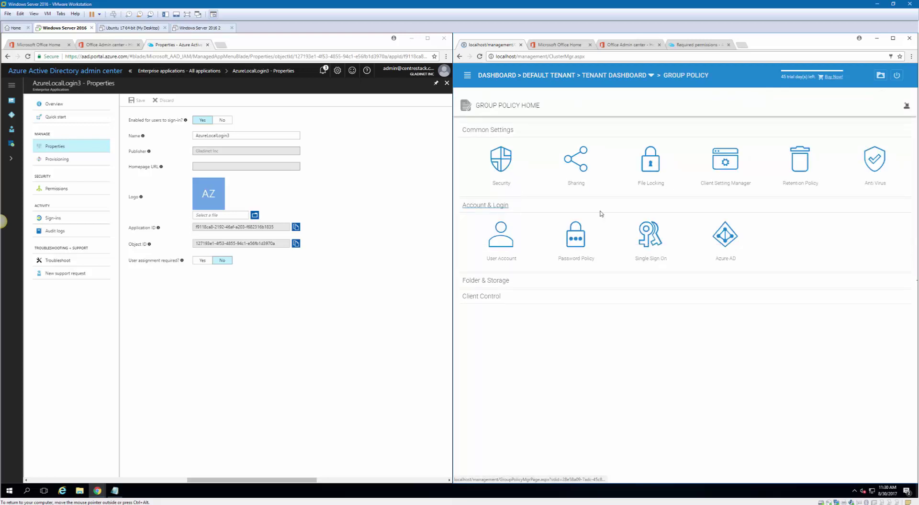
click(732, 238)
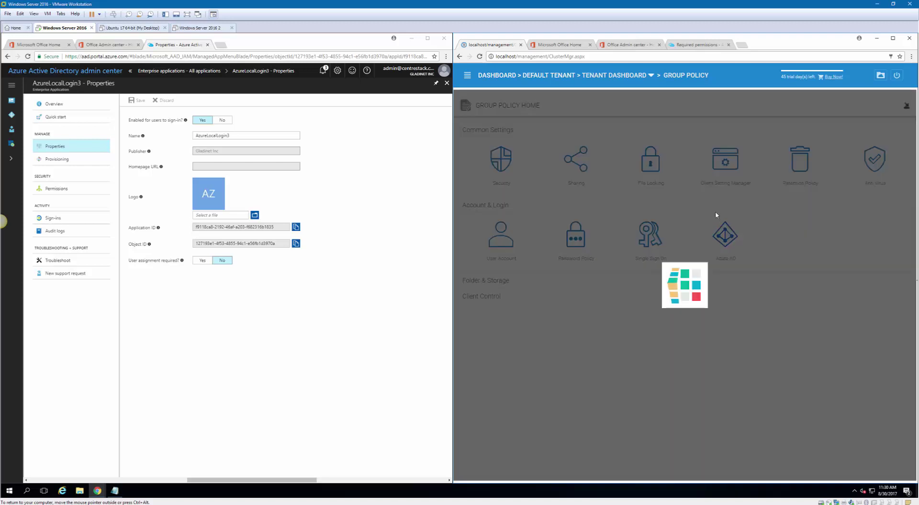
click(870, 127)
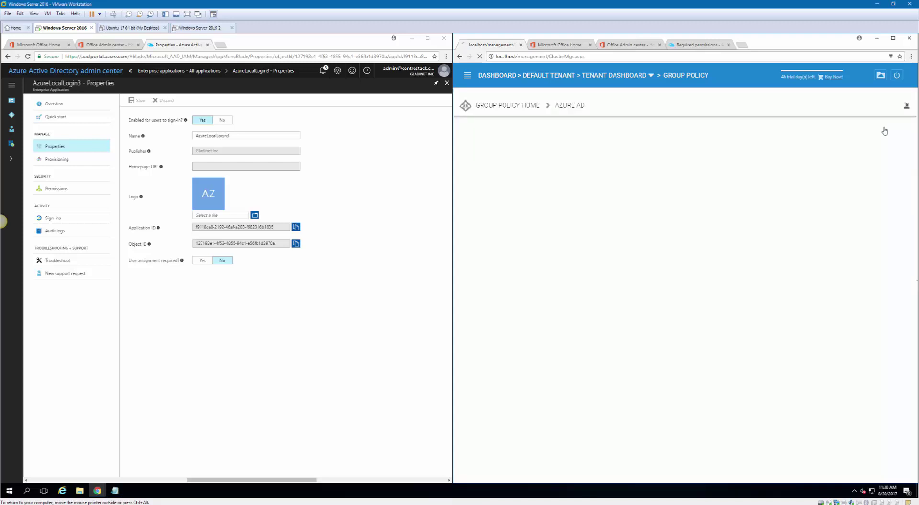
Replace the Native Application Client ID with AzureLocalLogin3's Application ID and apply
click(694, 173)
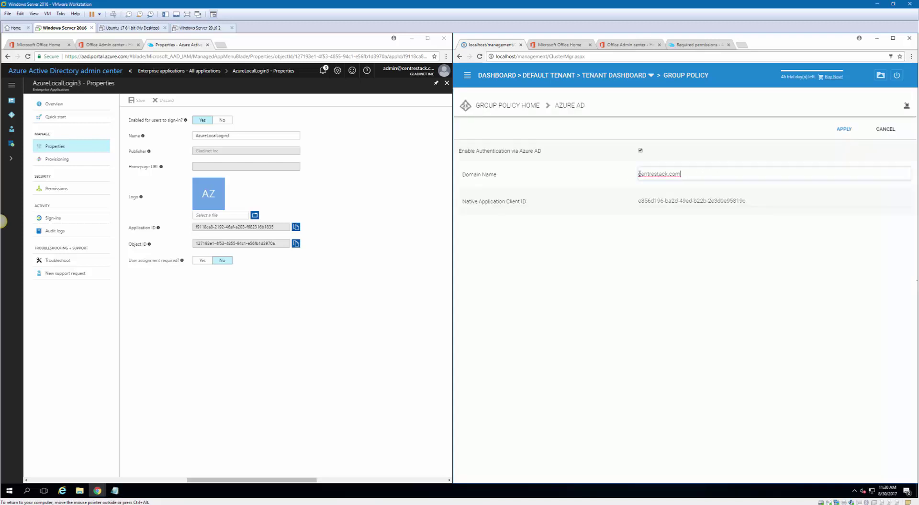
key(ctrl+a)
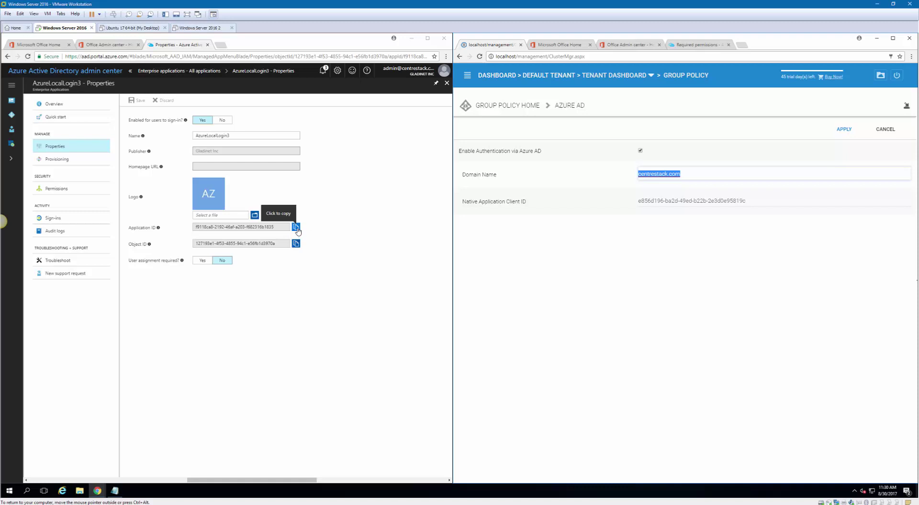
click(296, 227)
key(ctrl+c)
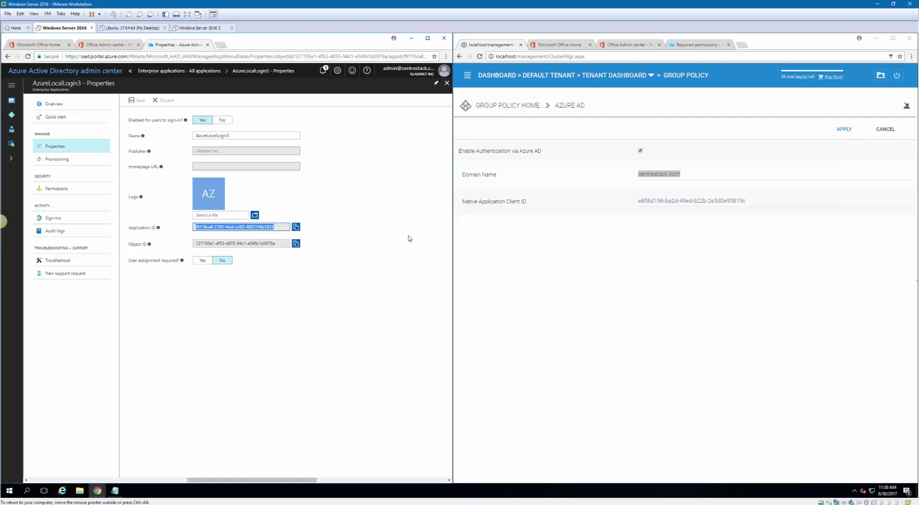
drag(759, 201, 588, 203)
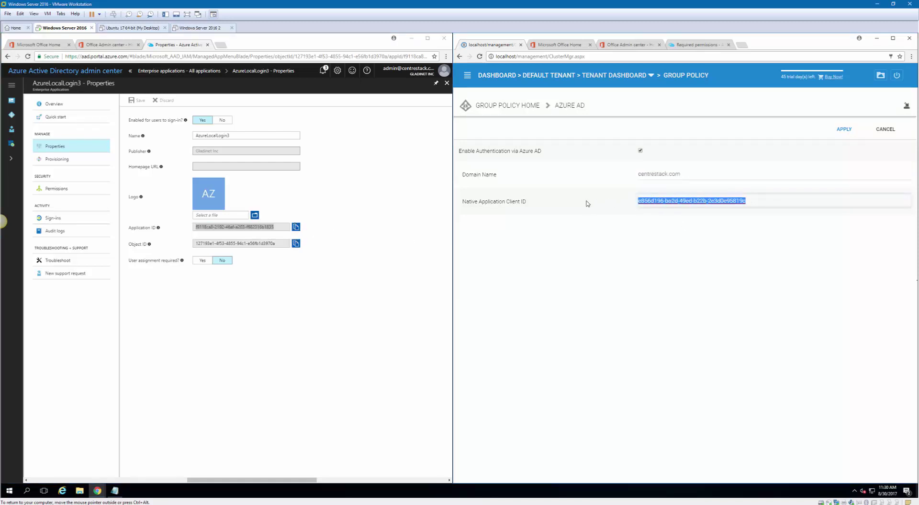
key(ctrl+v)
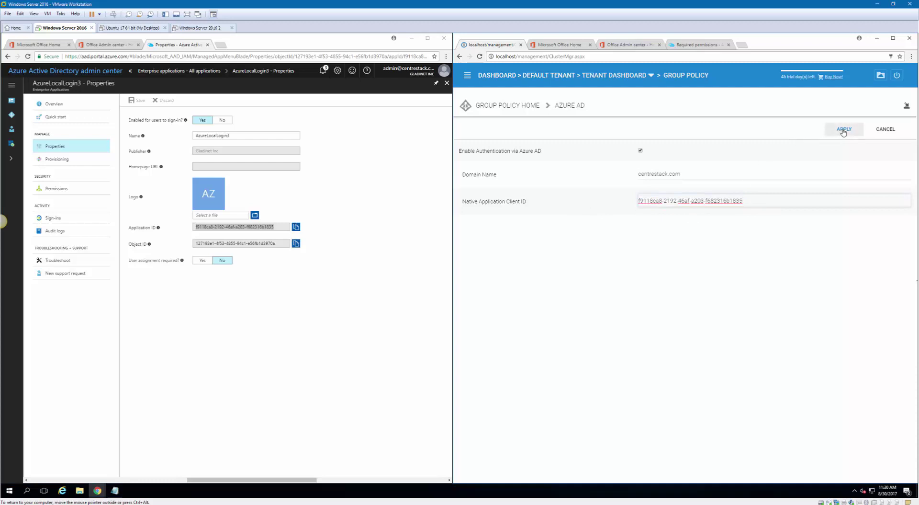
click(844, 131)
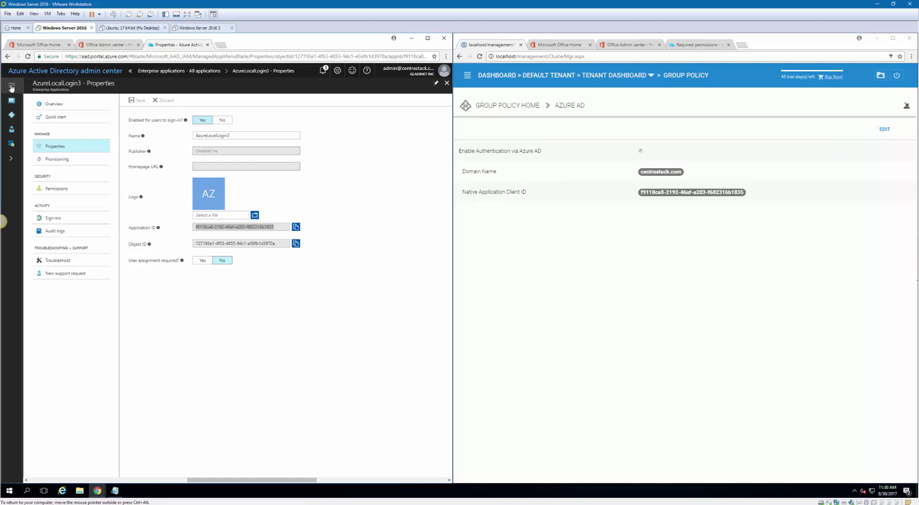
Show Azure AD's Domain names: centrestack.com primary, plus centrestack.onmicrosoft.com
mouse_move(12, 102)
click(42, 115)
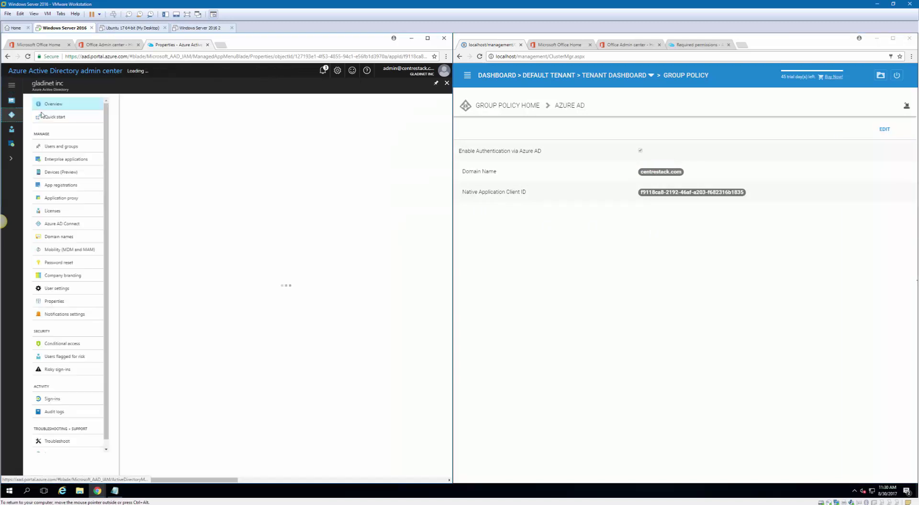
click(71, 236)
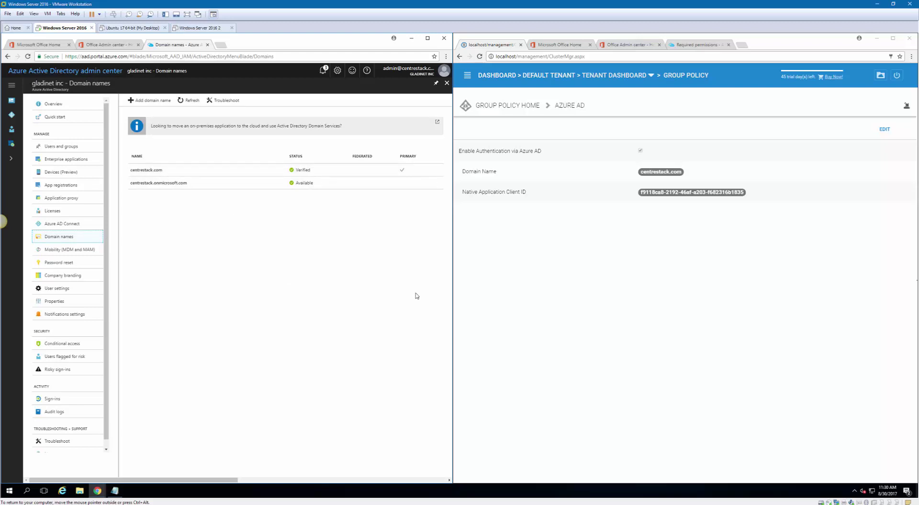
click(617, 274)
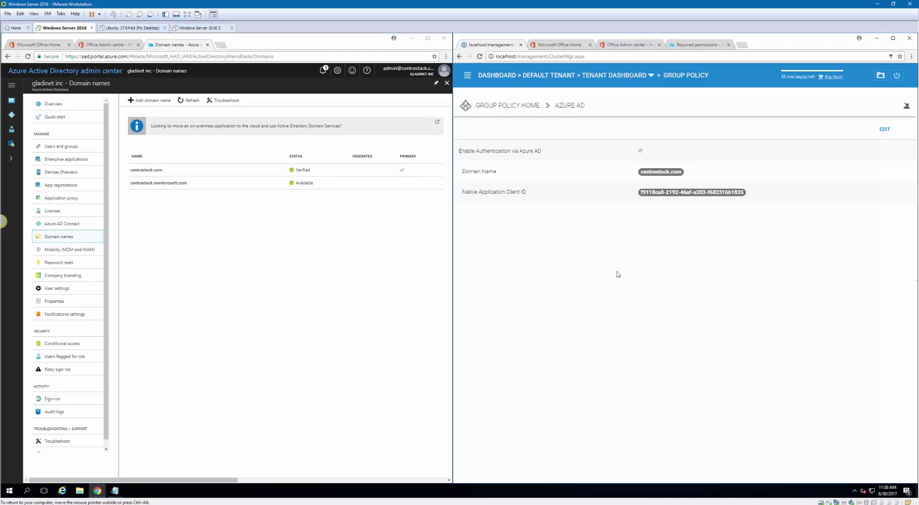
Log out and attempt sign-in as the Azure AD user, dismissing the AUTH_FAILED error
click(899, 77)
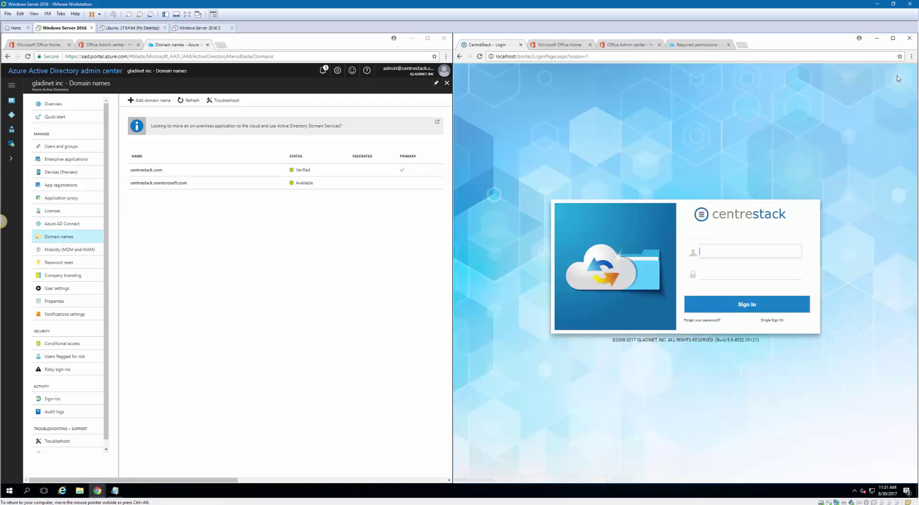
text(supp)
click(744, 263)
click(730, 271)
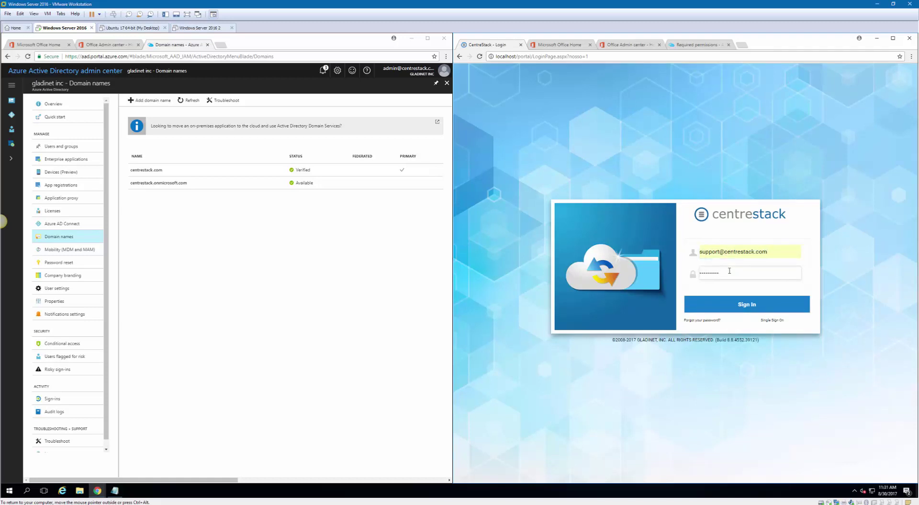
click(746, 306)
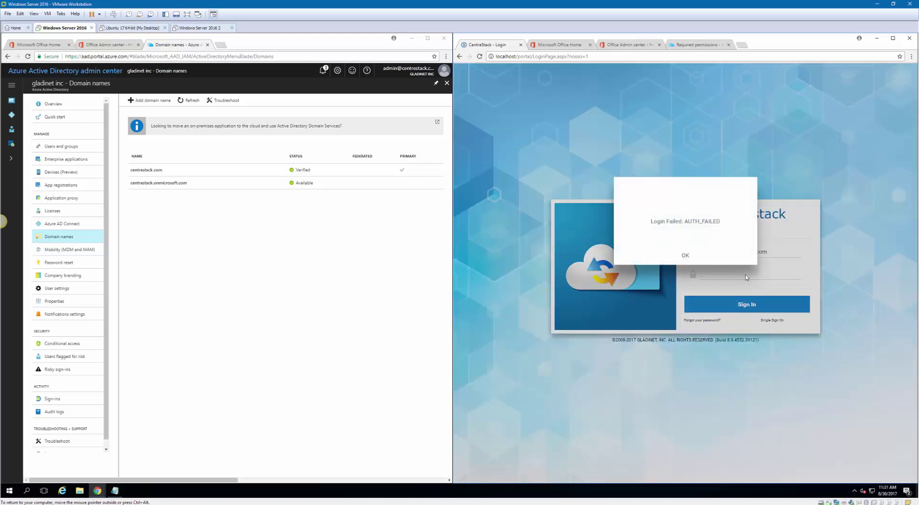
click(684, 256)
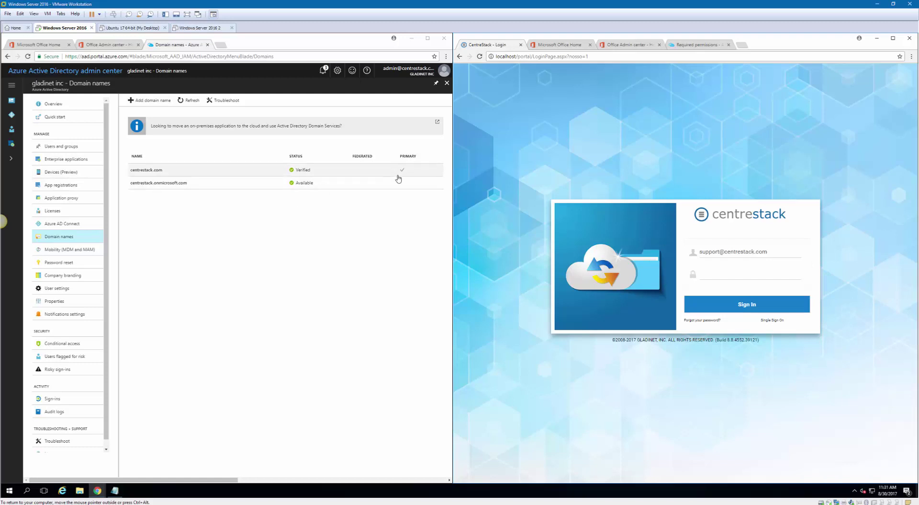
Sign back into CentreStack with the local admin account and password
triple_click(772, 253)
text(admin@)
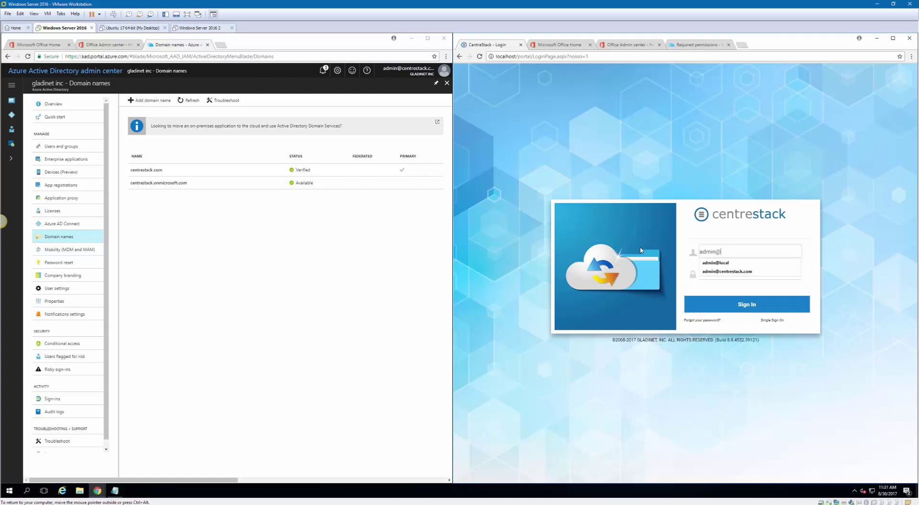
text(local)
key(Tab)
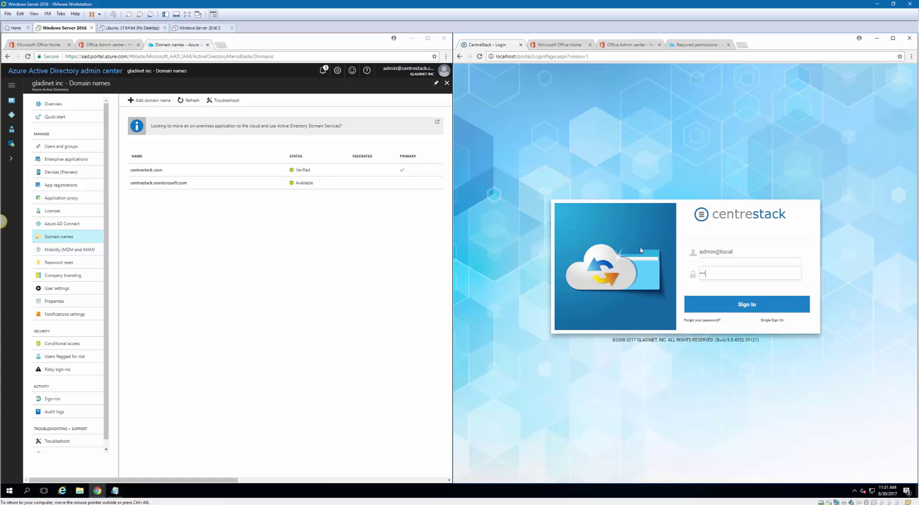
click(741, 305)
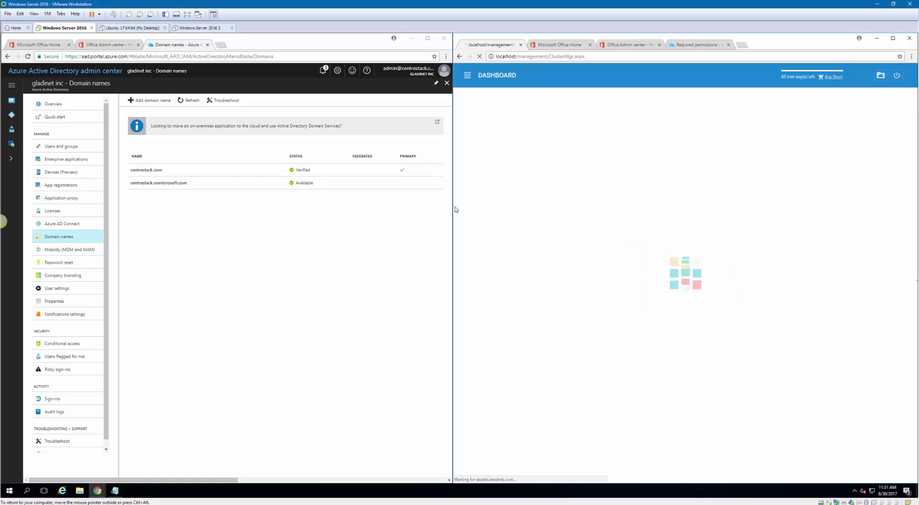
click(76, 161)
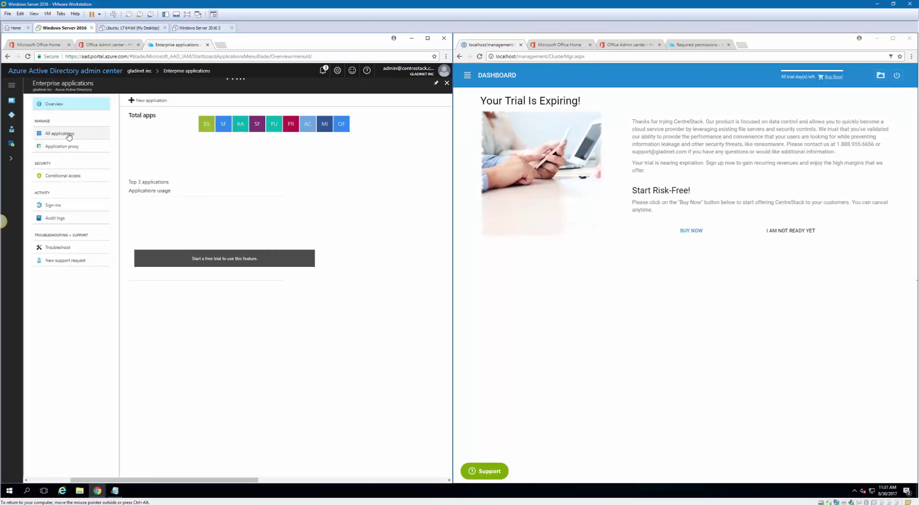
Search 'azu', open AzureLocalLogin2's permissions, and show its required permissions in the second window
click(67, 134)
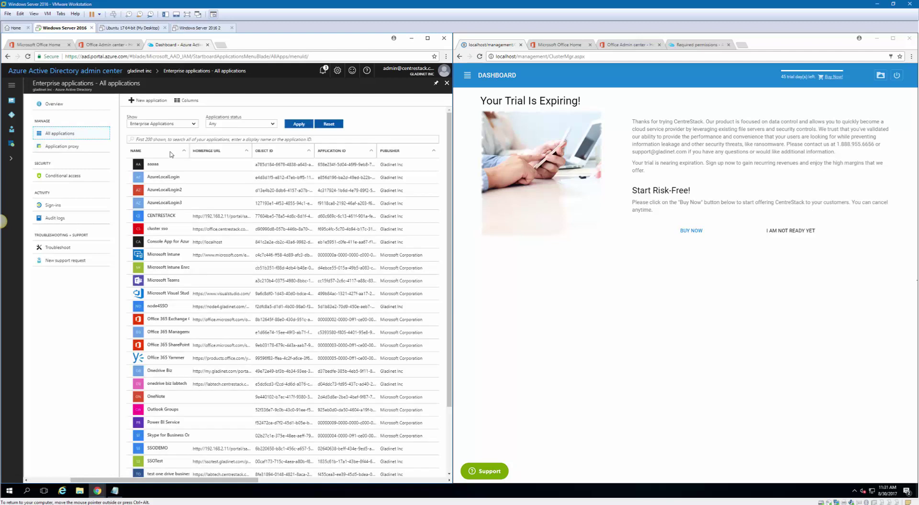
click(149, 139)
text(azurelo)
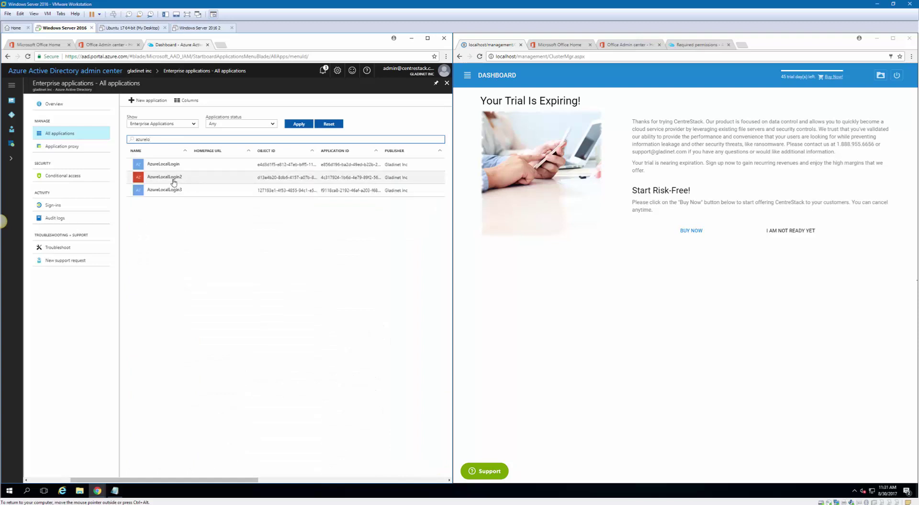
click(174, 181)
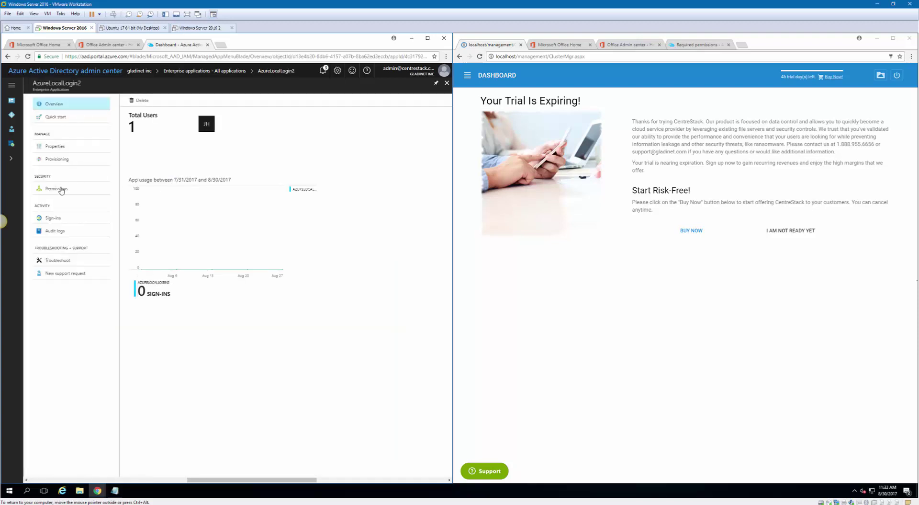
click(89, 191)
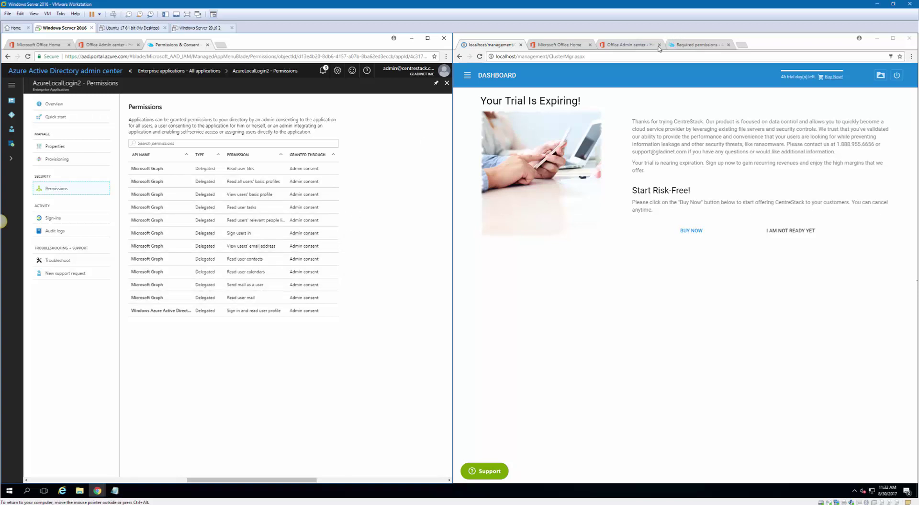
click(700, 45)
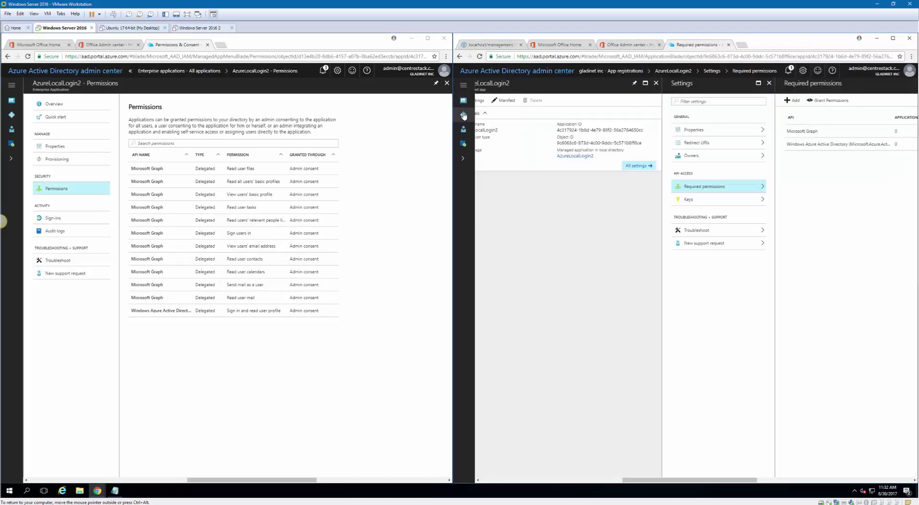
In the second window, search 'azure', review AzureLocalLogin3's permissions with a widened Permission column
click(463, 114)
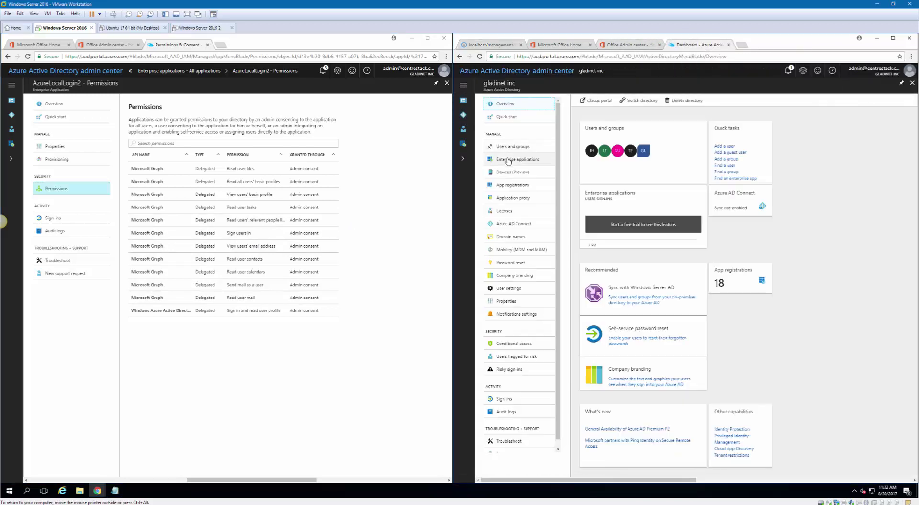
click(509, 160)
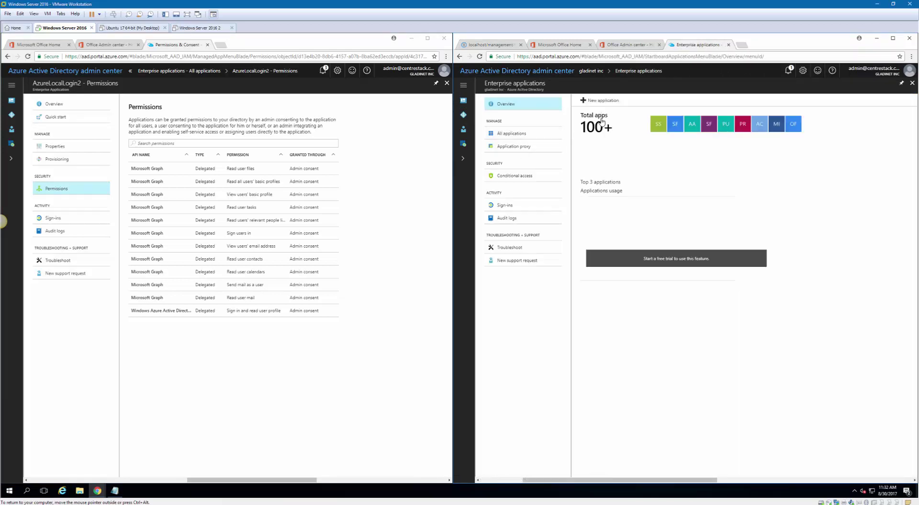
click(517, 133)
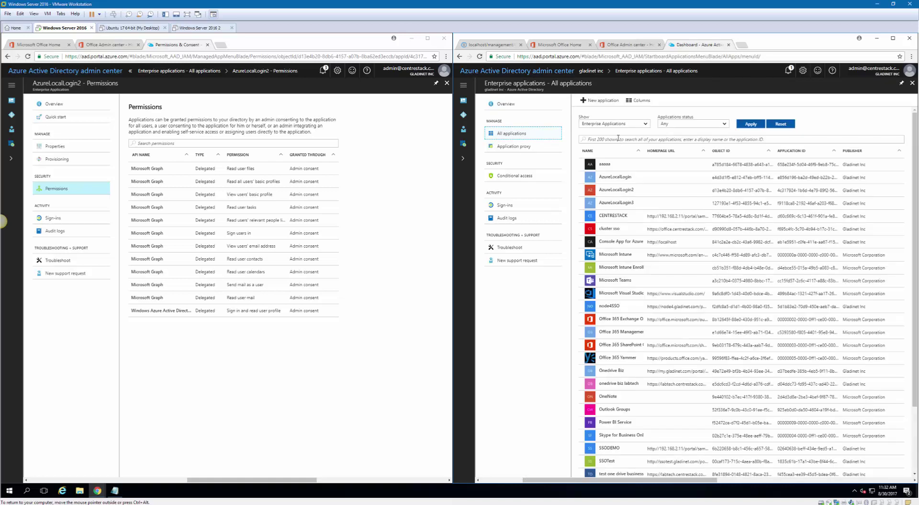
click(601, 139)
text(az)
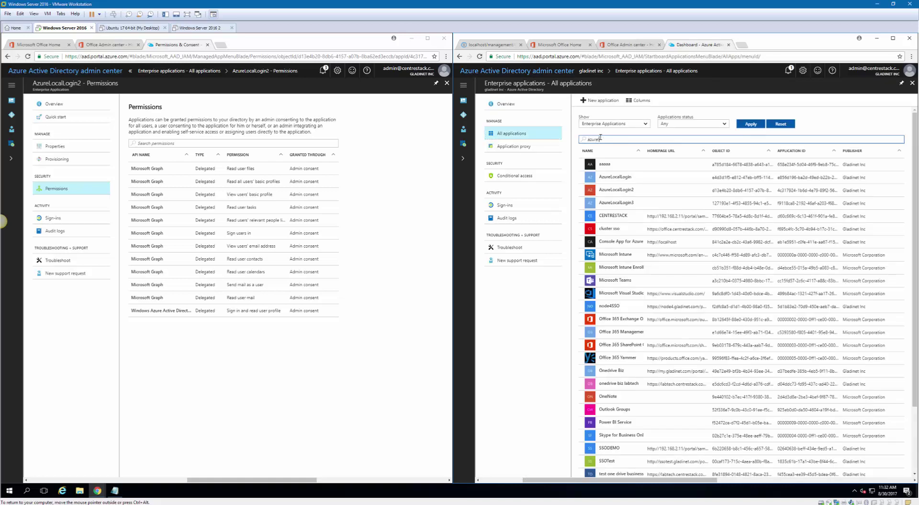
text(ure)
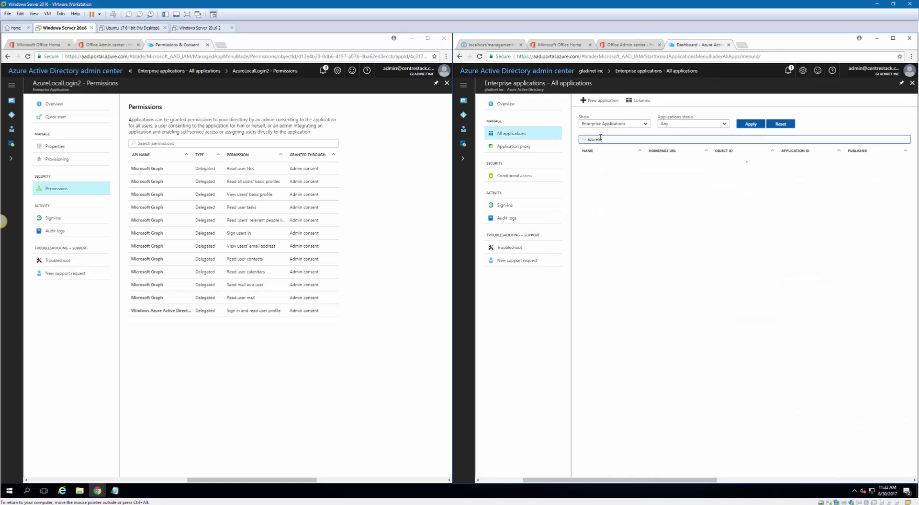
click(628, 193)
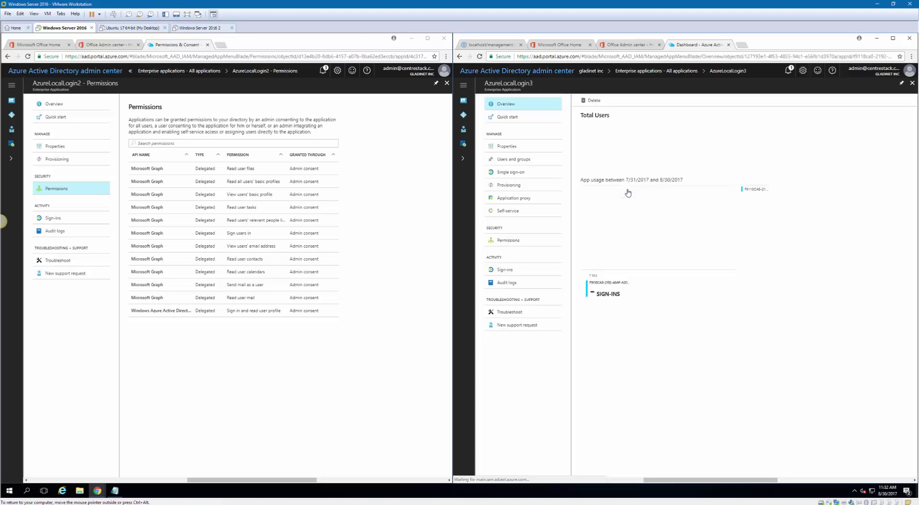
click(511, 190)
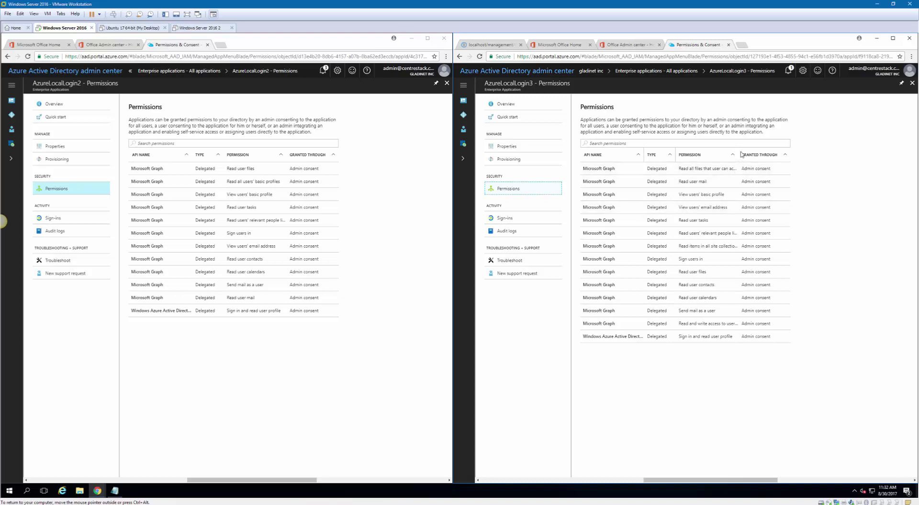
drag(738, 151, 774, 156)
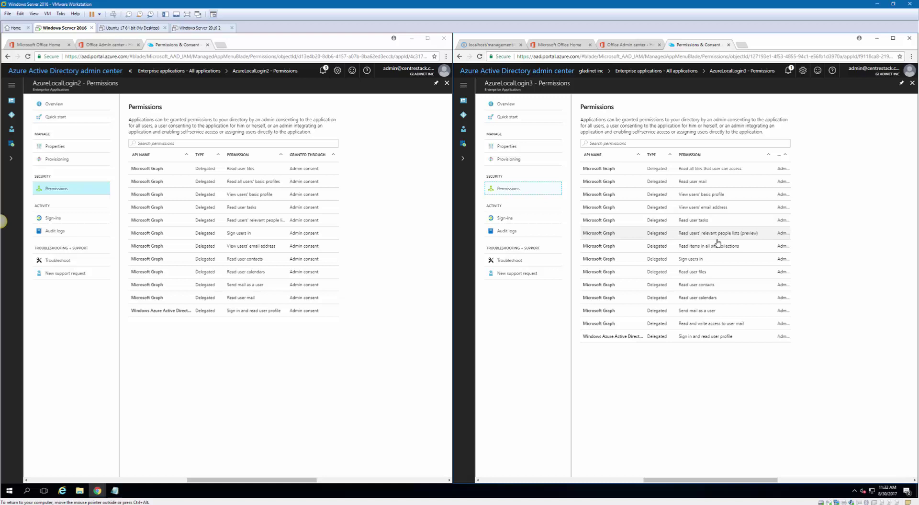
click(463, 115)
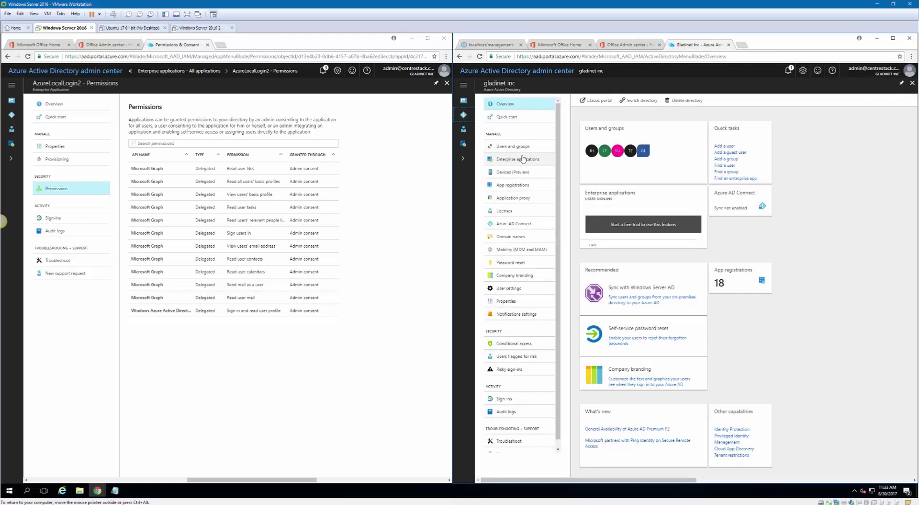
Open the Microsoft Graph required permissions of the AzureLocalLogin3 app registration
click(515, 185)
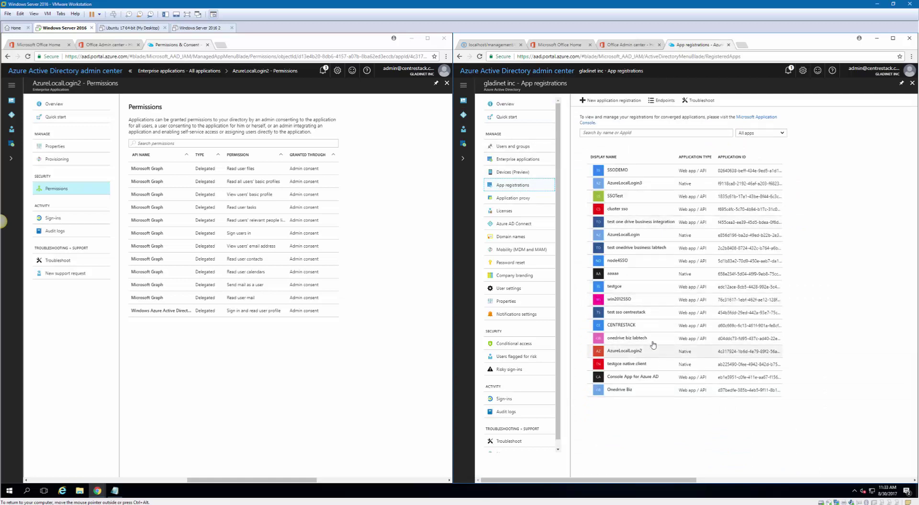
click(642, 184)
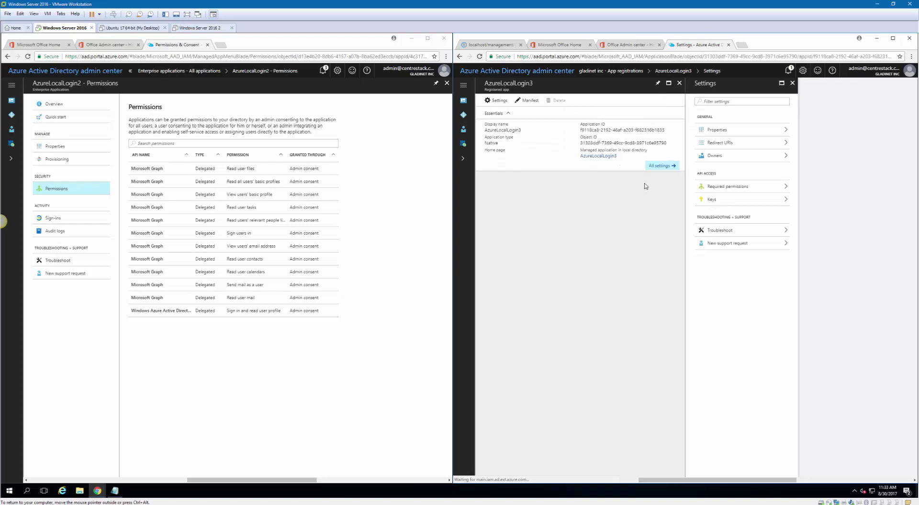
click(753, 186)
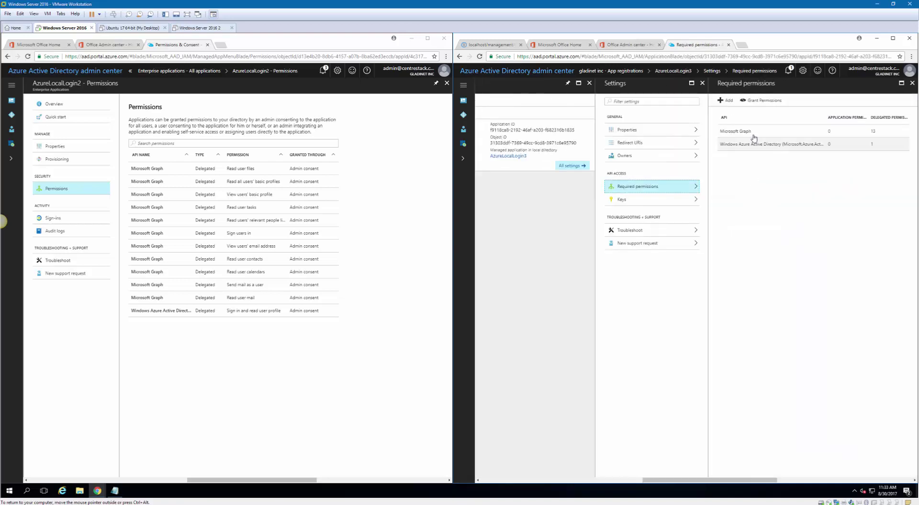
click(755, 134)
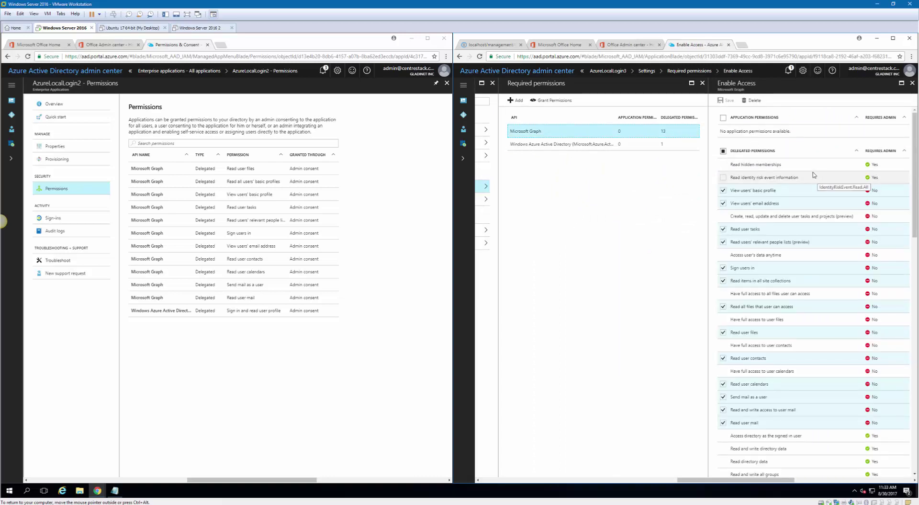
Tick 'Read all users' basic profiles' and 'Sign in and read user profile', then save
scroll(807, 191, down, 1)
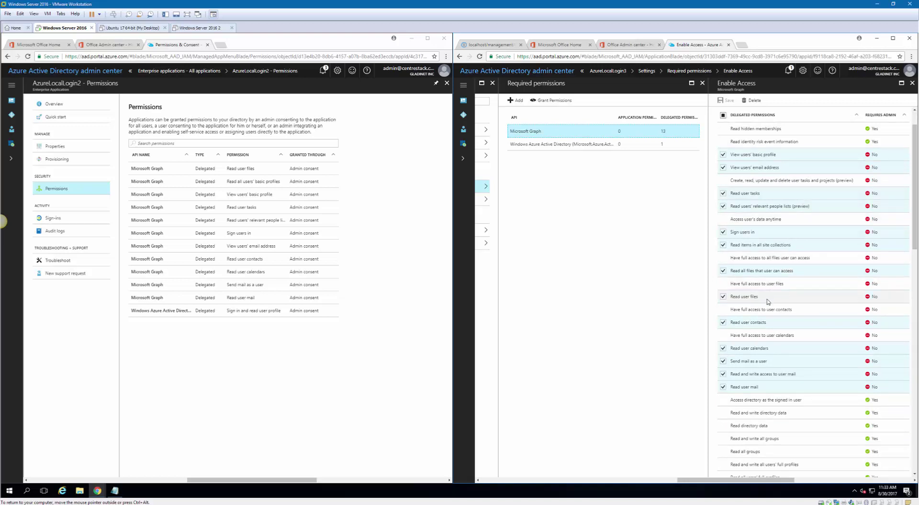
scroll(766, 287, down, 6)
click(761, 263)
scroll(757, 239, down, 3)
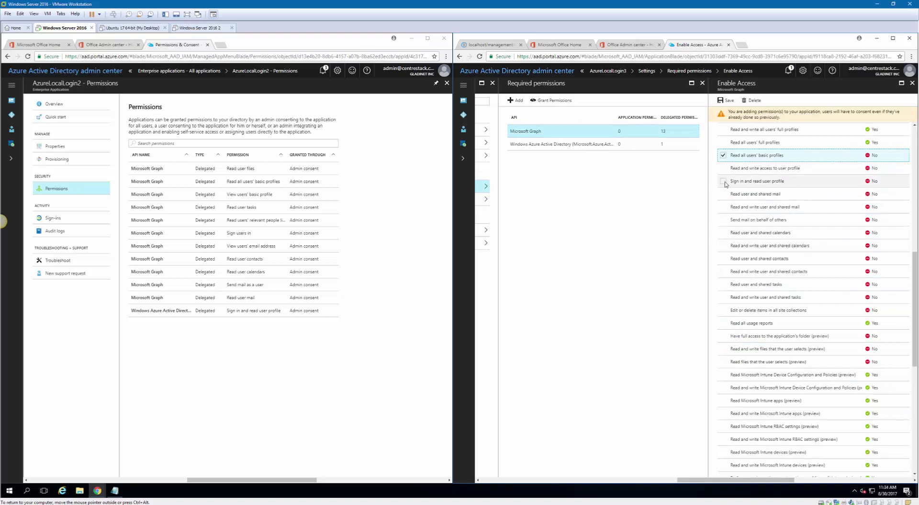
click(746, 181)
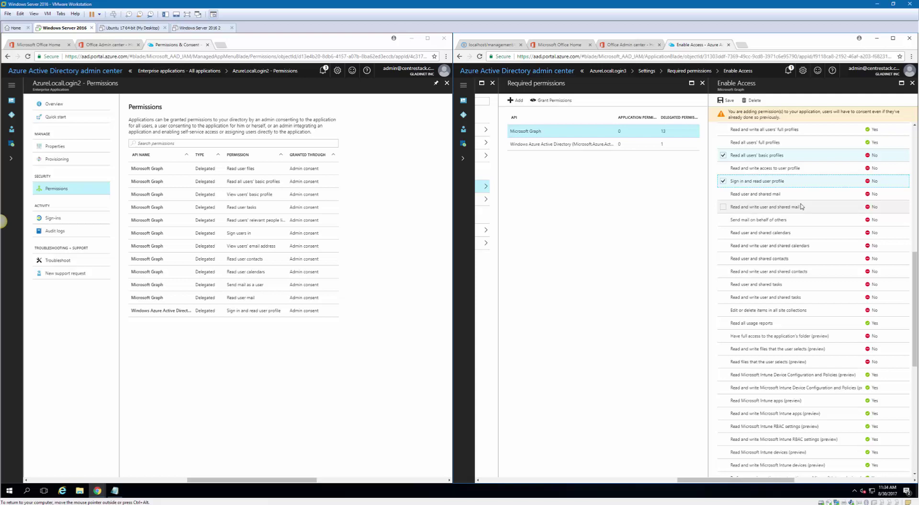
scroll(801, 206, up, 2)
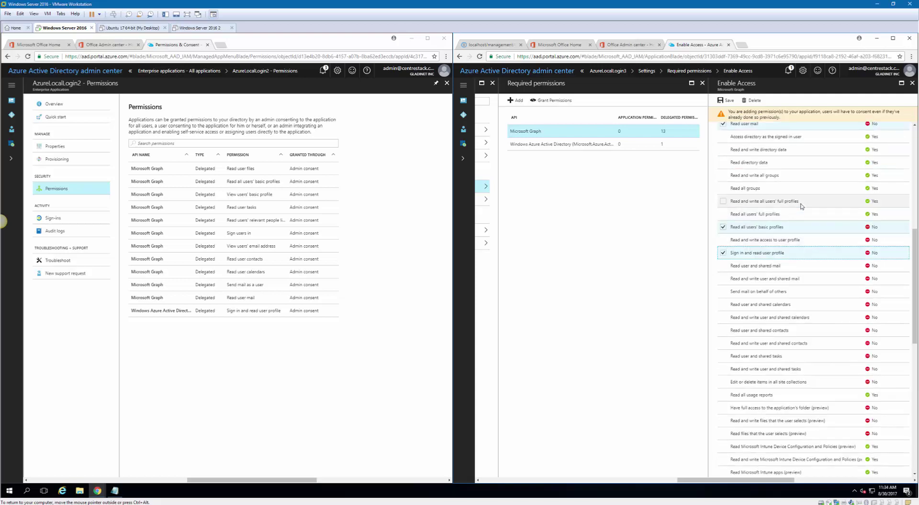
scroll(801, 207, up, 1)
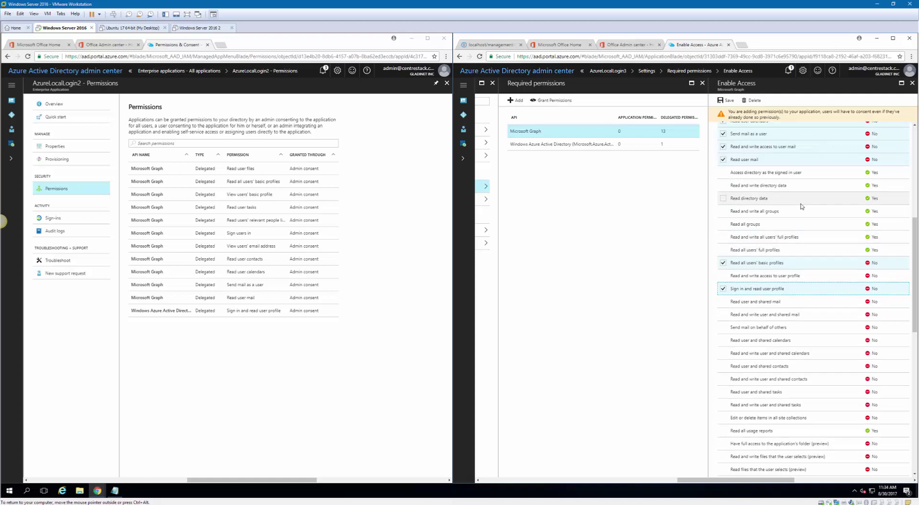
scroll(801, 206, up, 2)
scroll(802, 206, up, 1)
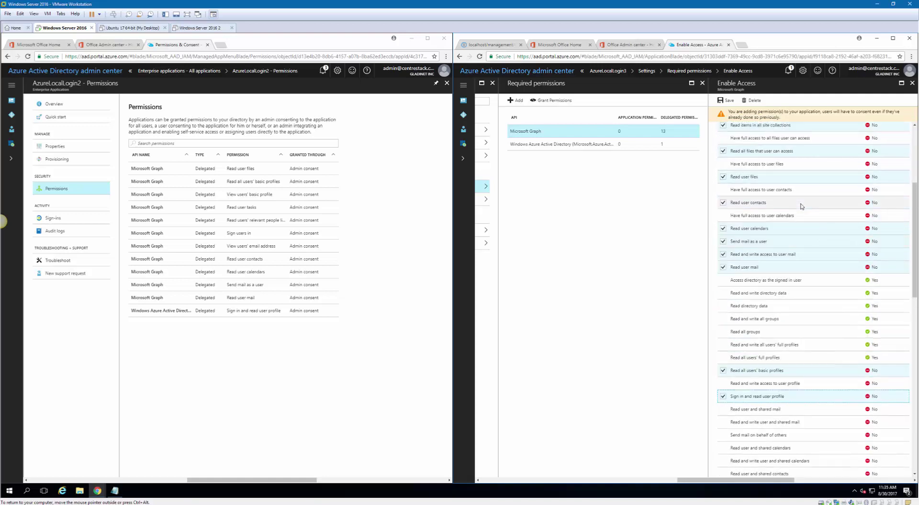
scroll(802, 206, up, 1)
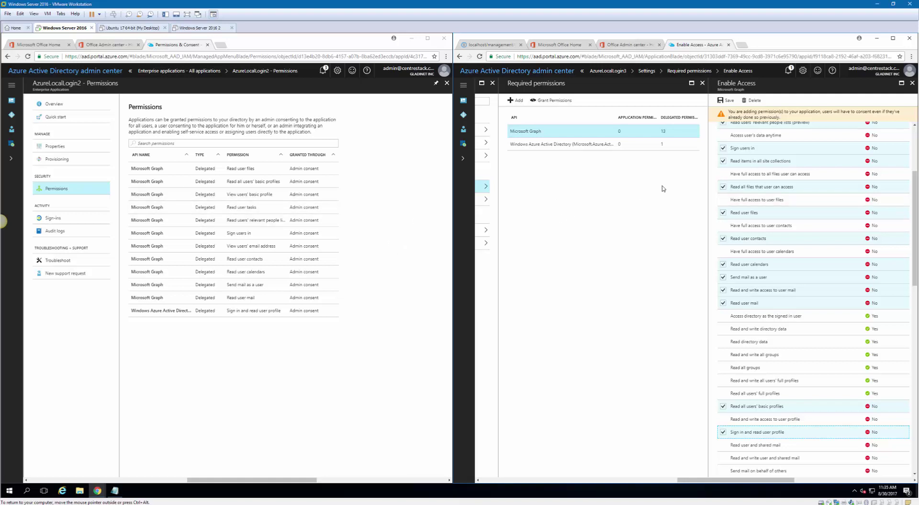
scroll(795, 181, up, 4)
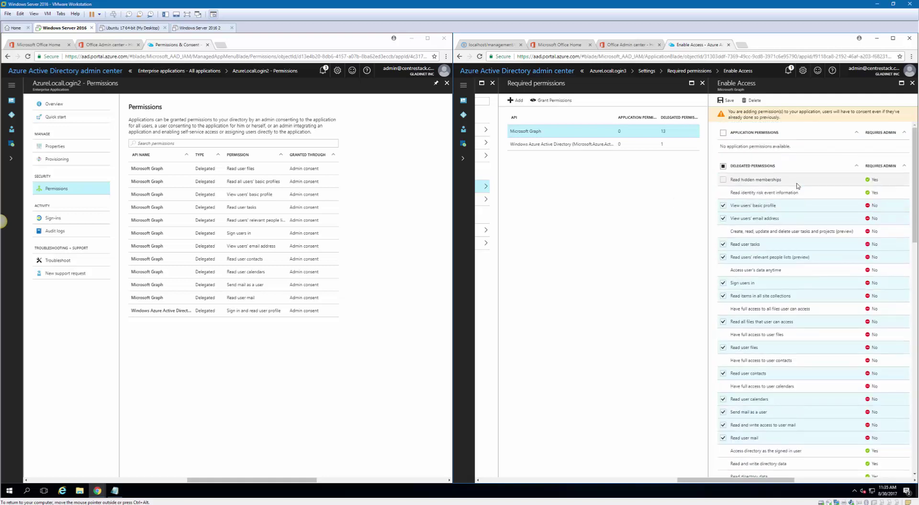
scroll(798, 186, down, 10)
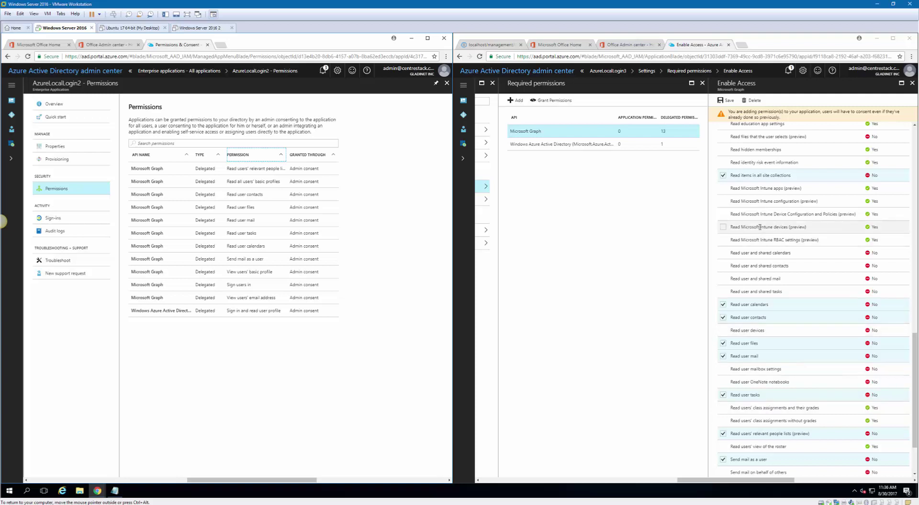
click(729, 101)
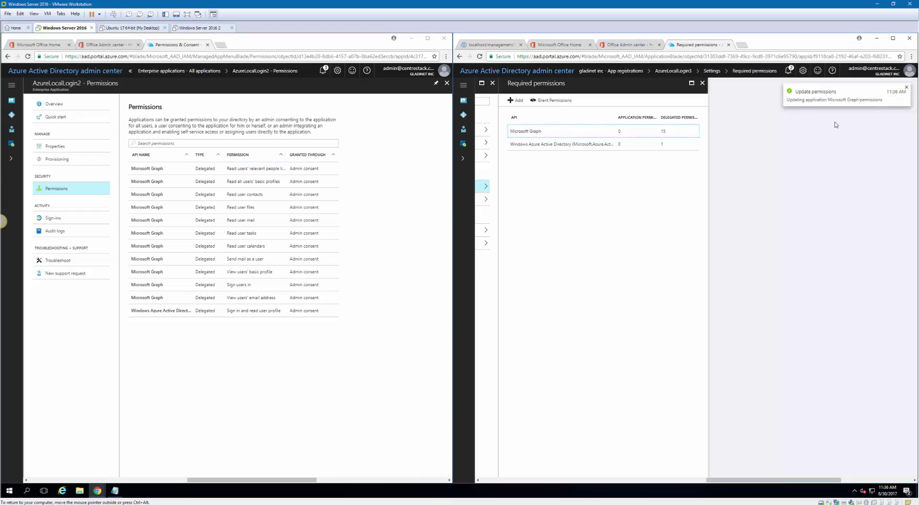
Grant AzureLocalLogin3's permissions for all accounts, confirming Yes, then switch to CentreStack
click(562, 102)
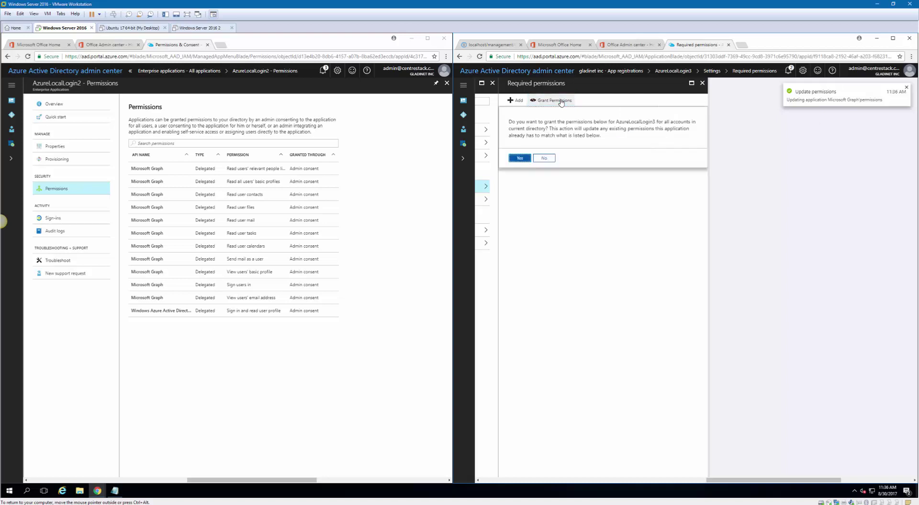
click(518, 160)
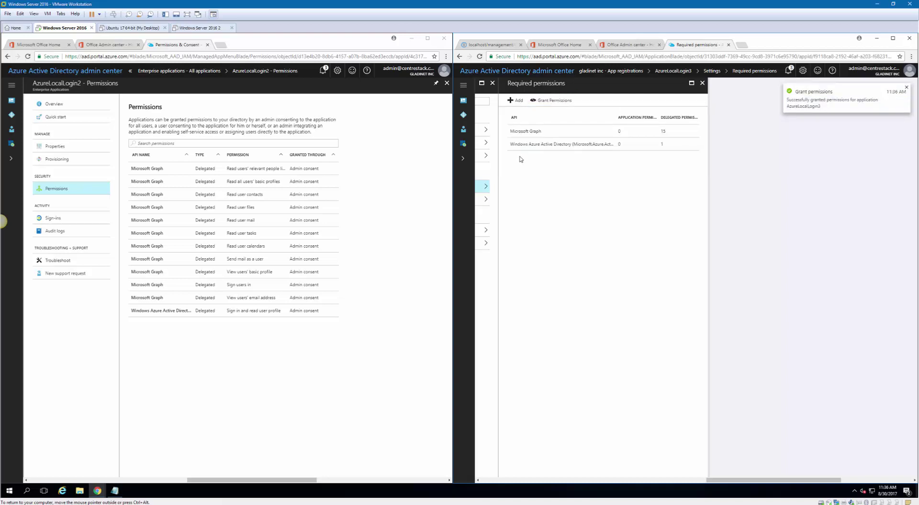
click(484, 45)
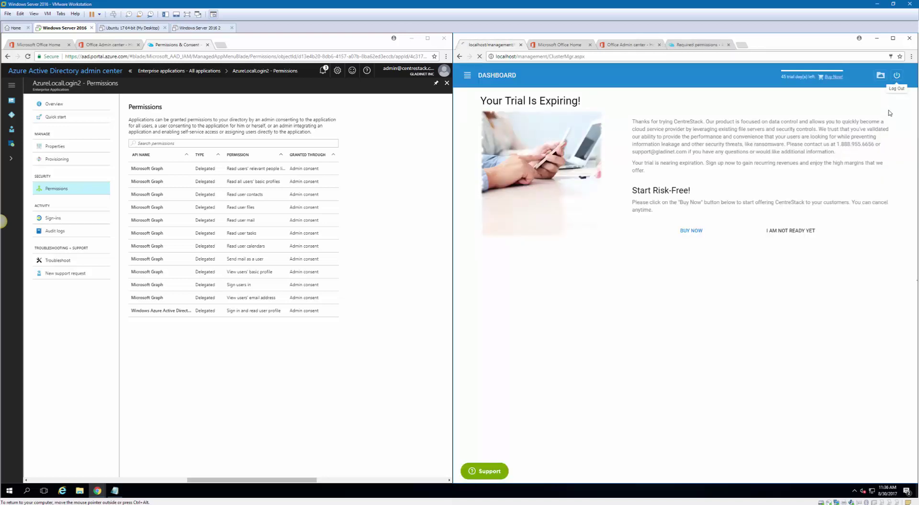
Log out of CentreStack, sign back in as the saved support user, then return to the Azure tab
click(899, 76)
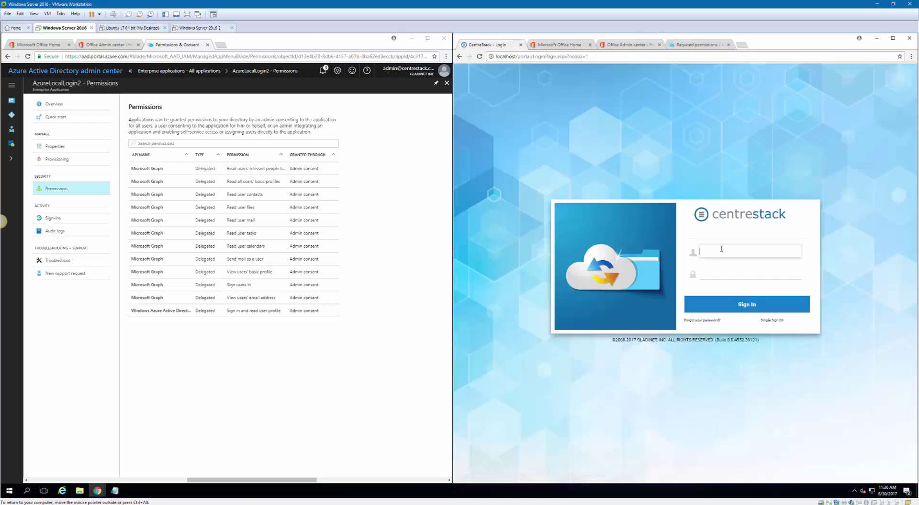
click(722, 248)
text(support)
click(729, 262)
click(714, 273)
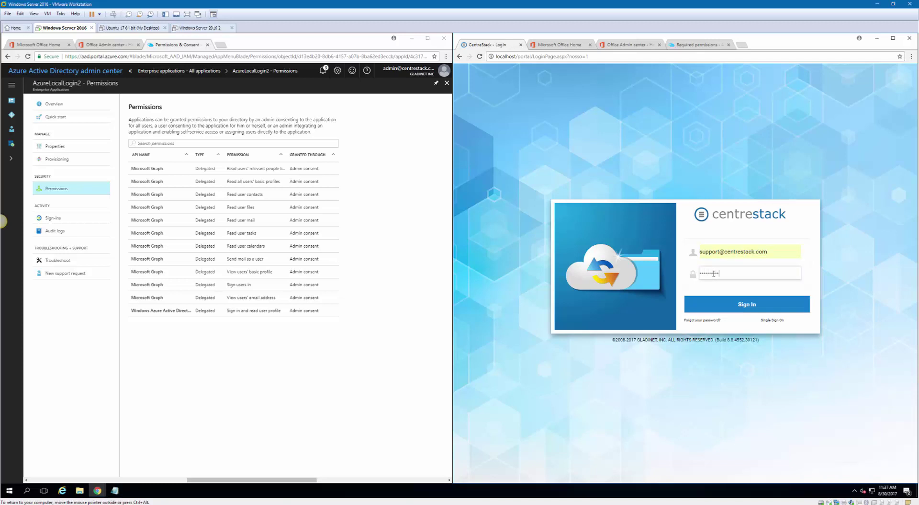
click(742, 304)
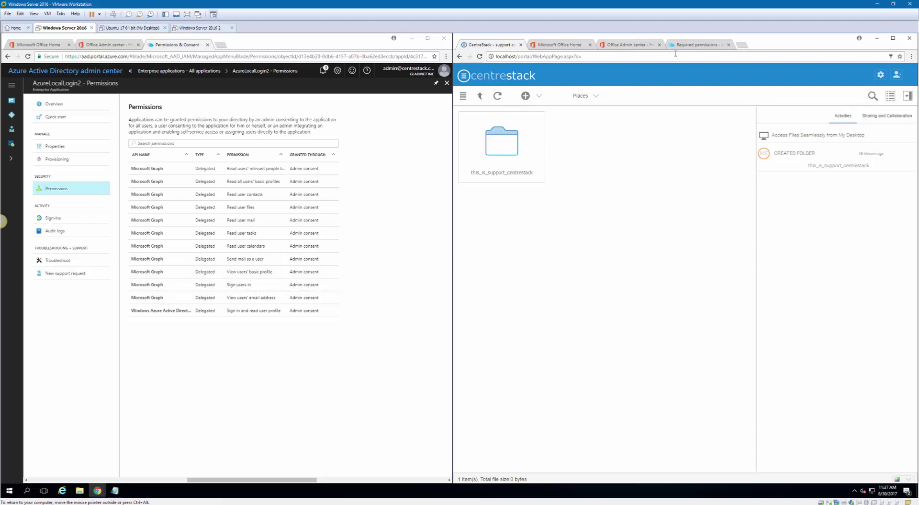
click(695, 44)
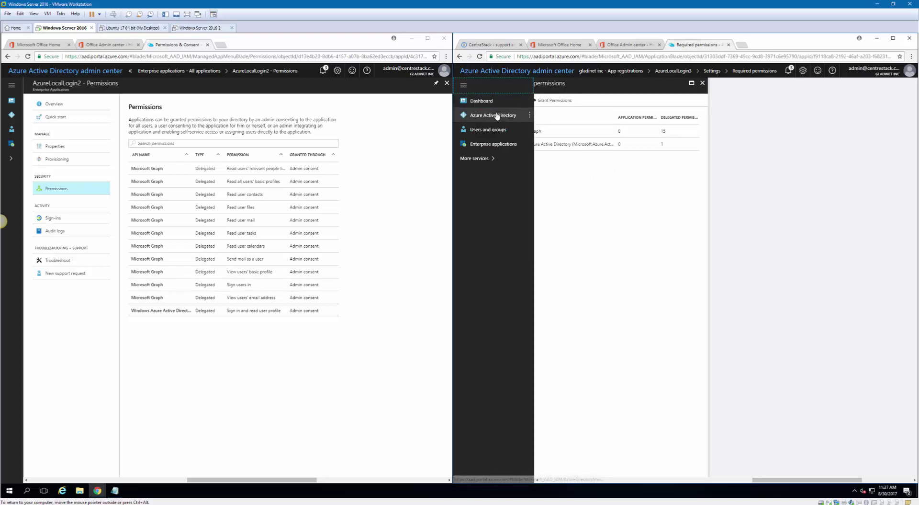
Find AzureLocalLogin3 under Enterprise applications by searching 'az', open its Permissions, and widen the Permission column
click(498, 115)
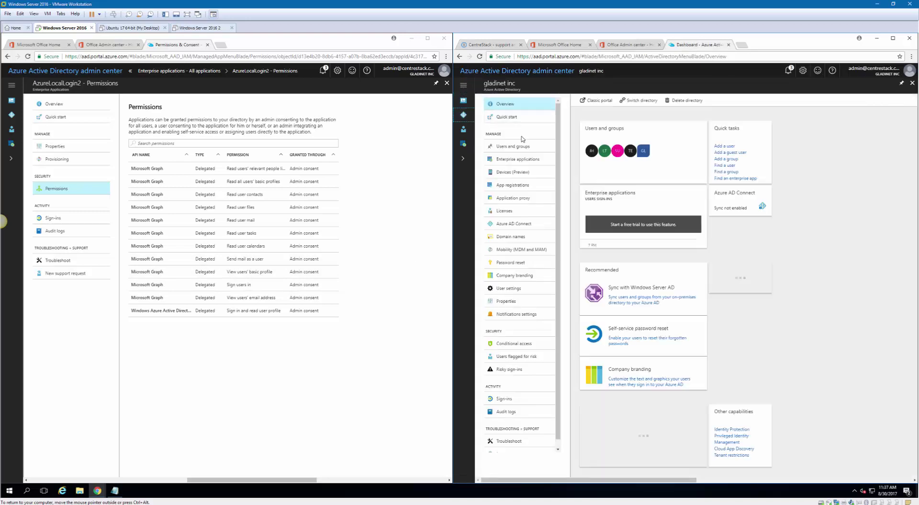
click(519, 161)
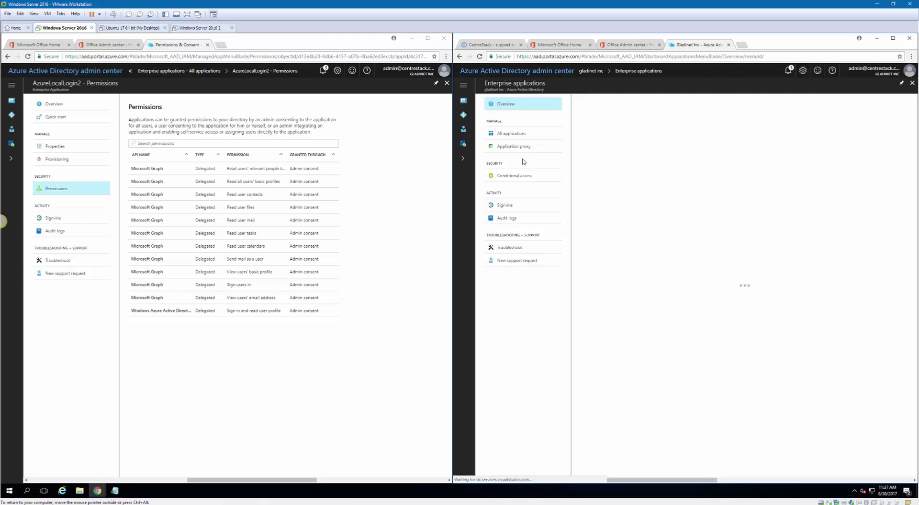
click(527, 135)
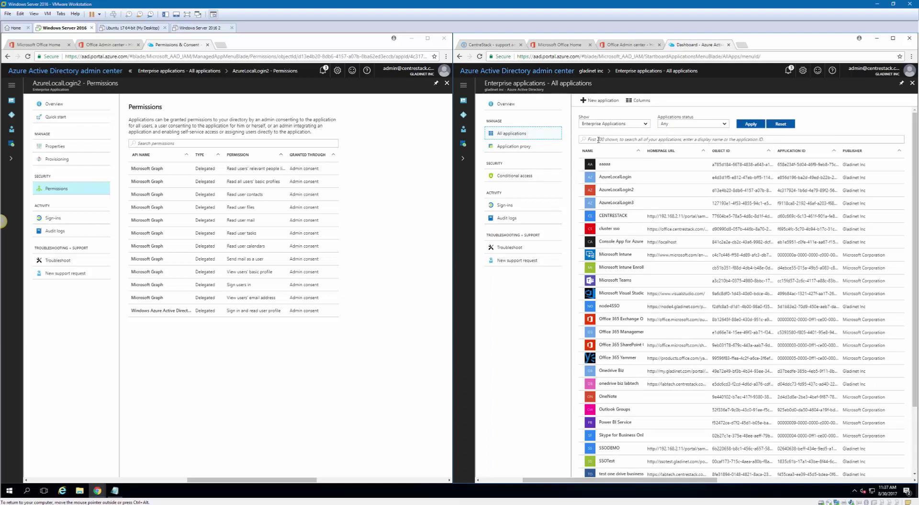
click(598, 139)
text(azurelo)
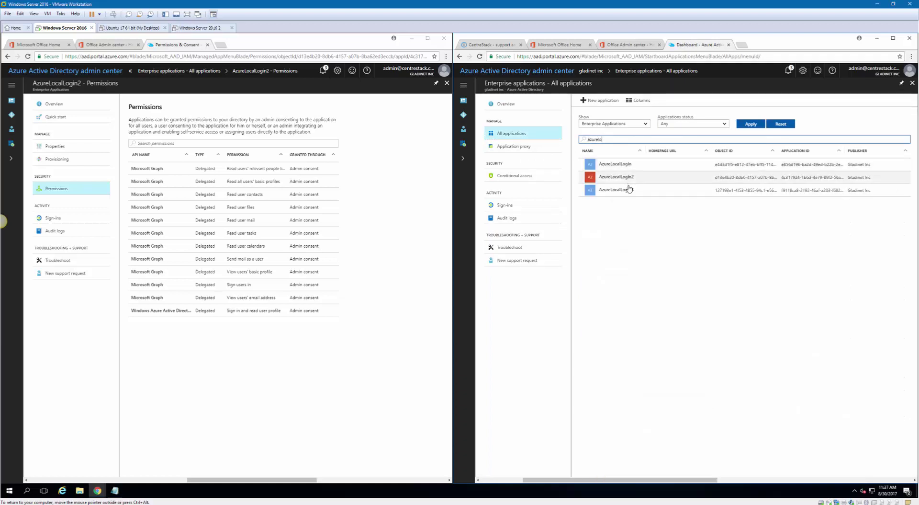
click(631, 190)
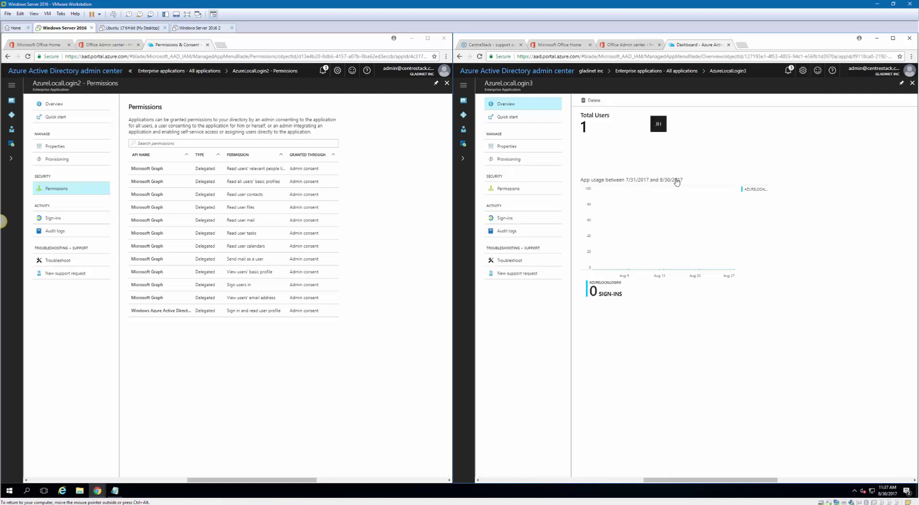
click(508, 188)
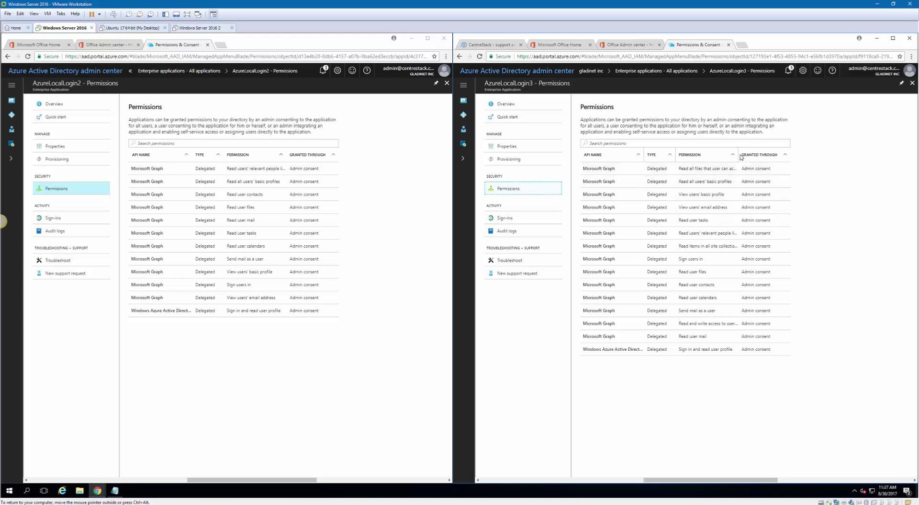
drag(738, 154, 768, 155)
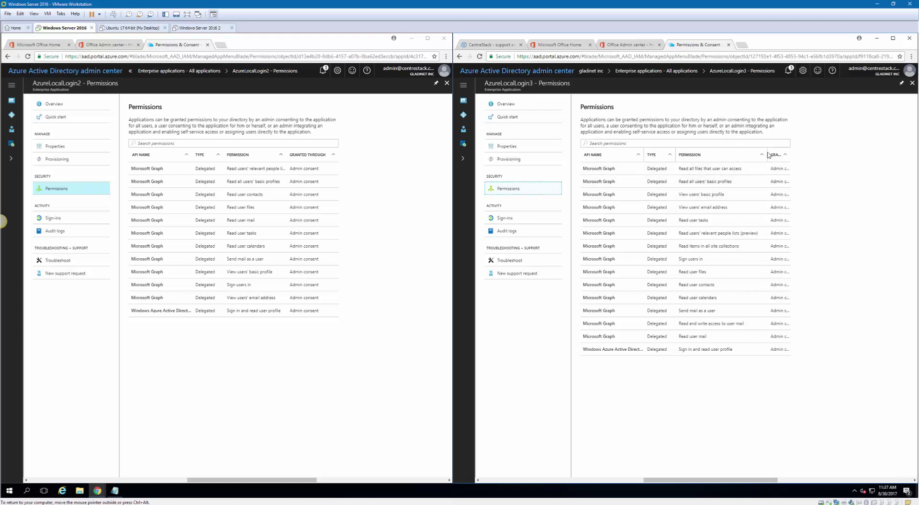